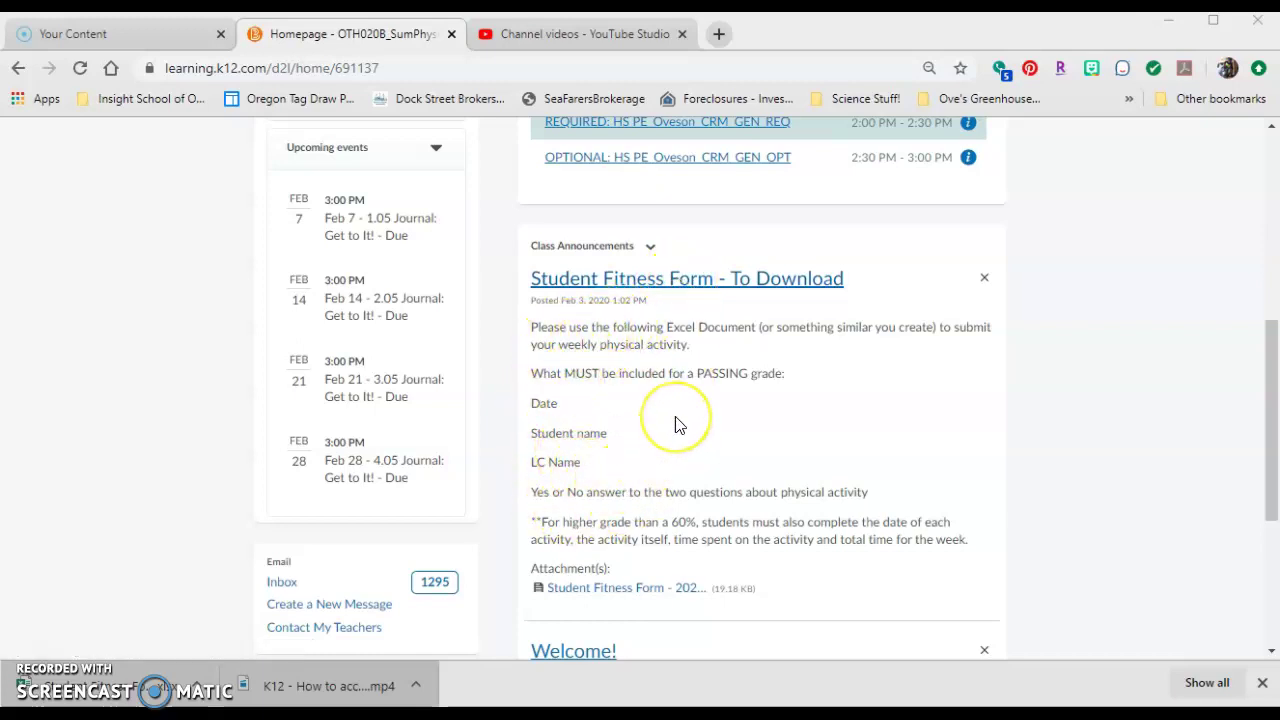
- Download the Student Fitness Form attachment from the class announcement and open it in Excel for editing
scroll(676, 425, "down", 1)
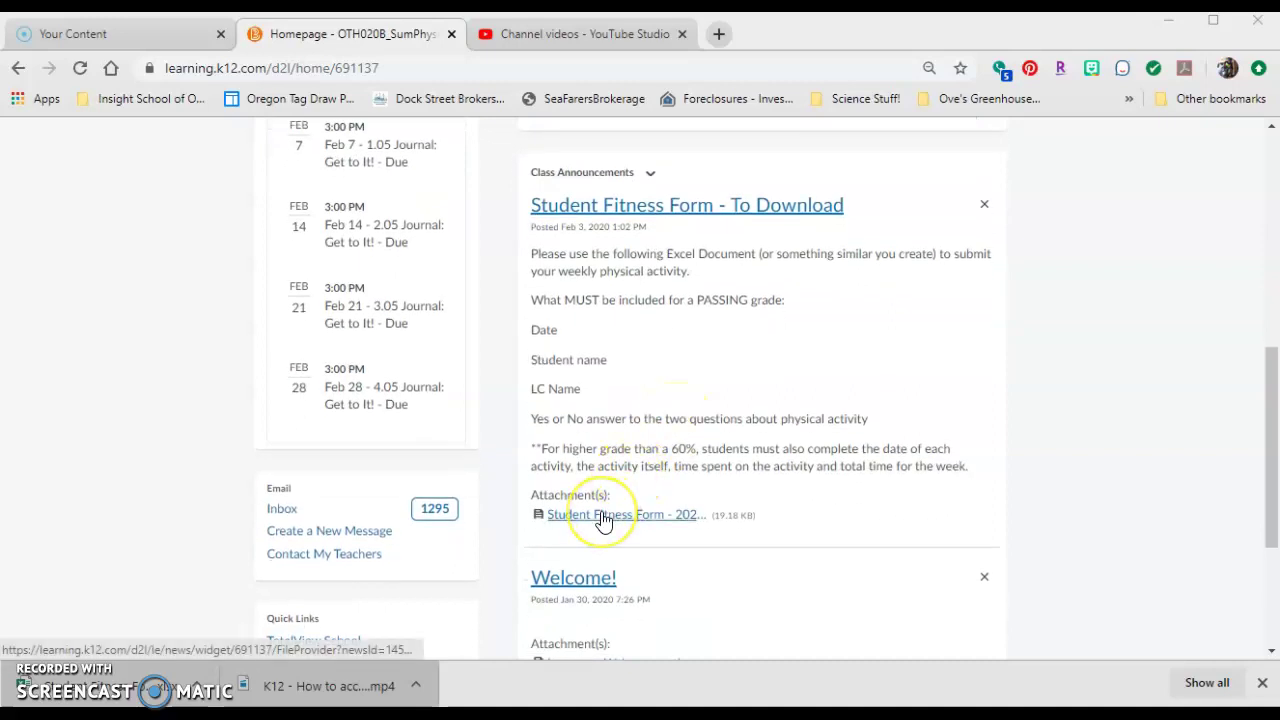
left_click(603, 521)
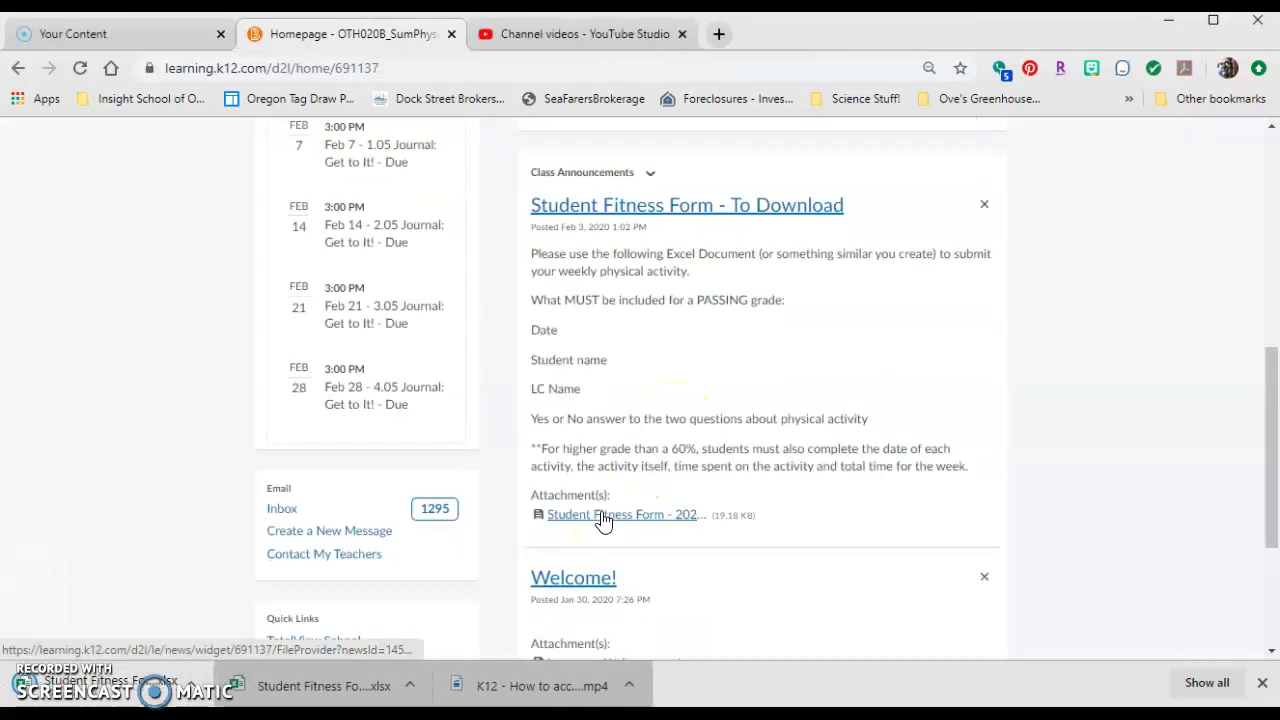
left_click(120, 693)
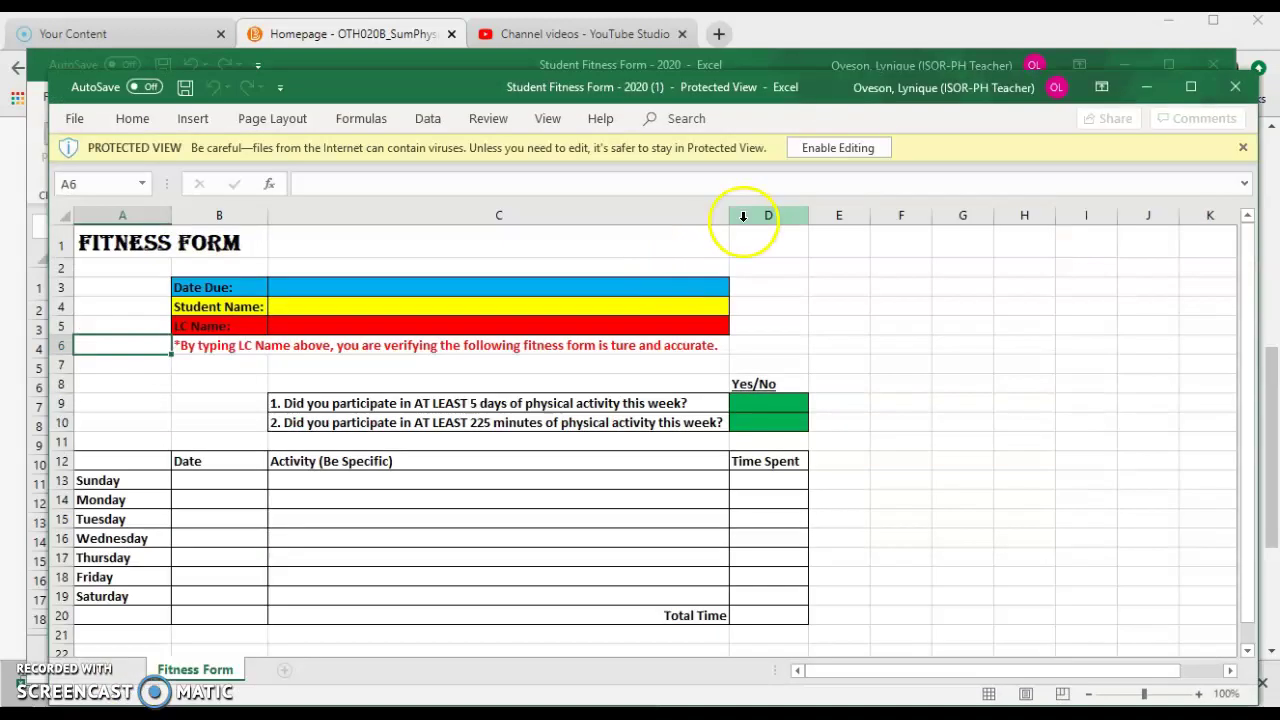
left_click(840, 152)
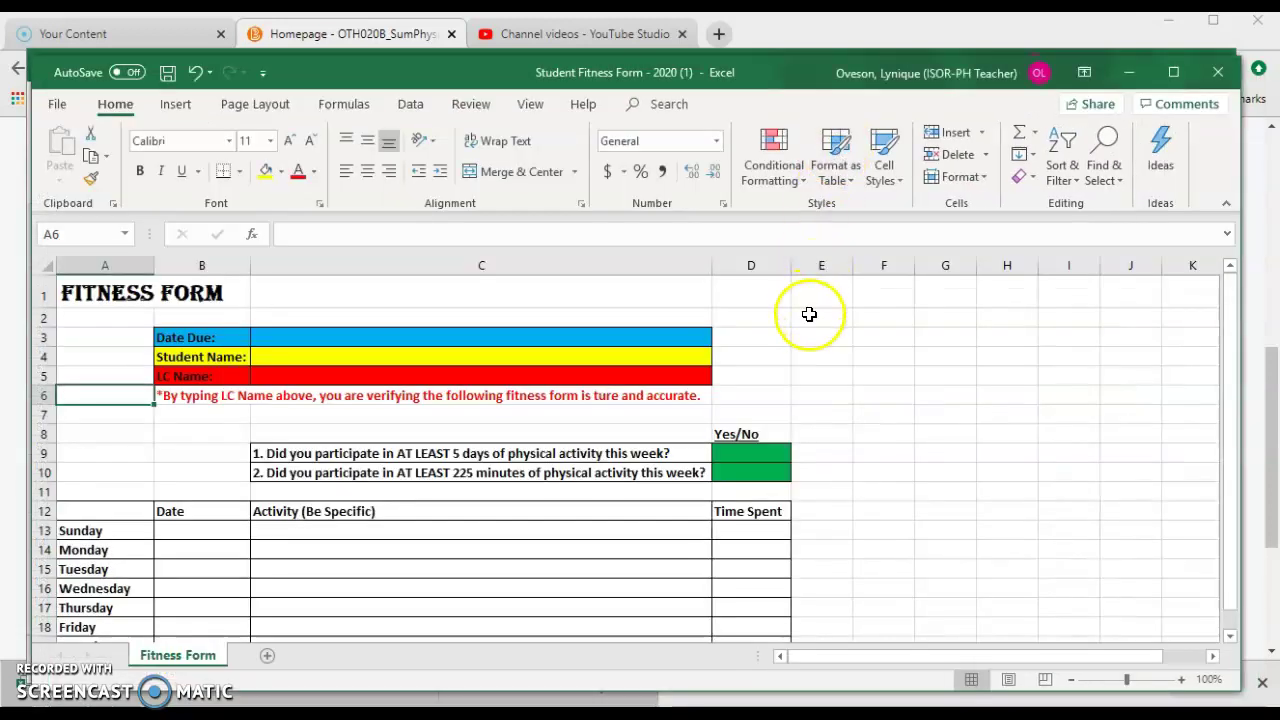
left_click(57, 104)
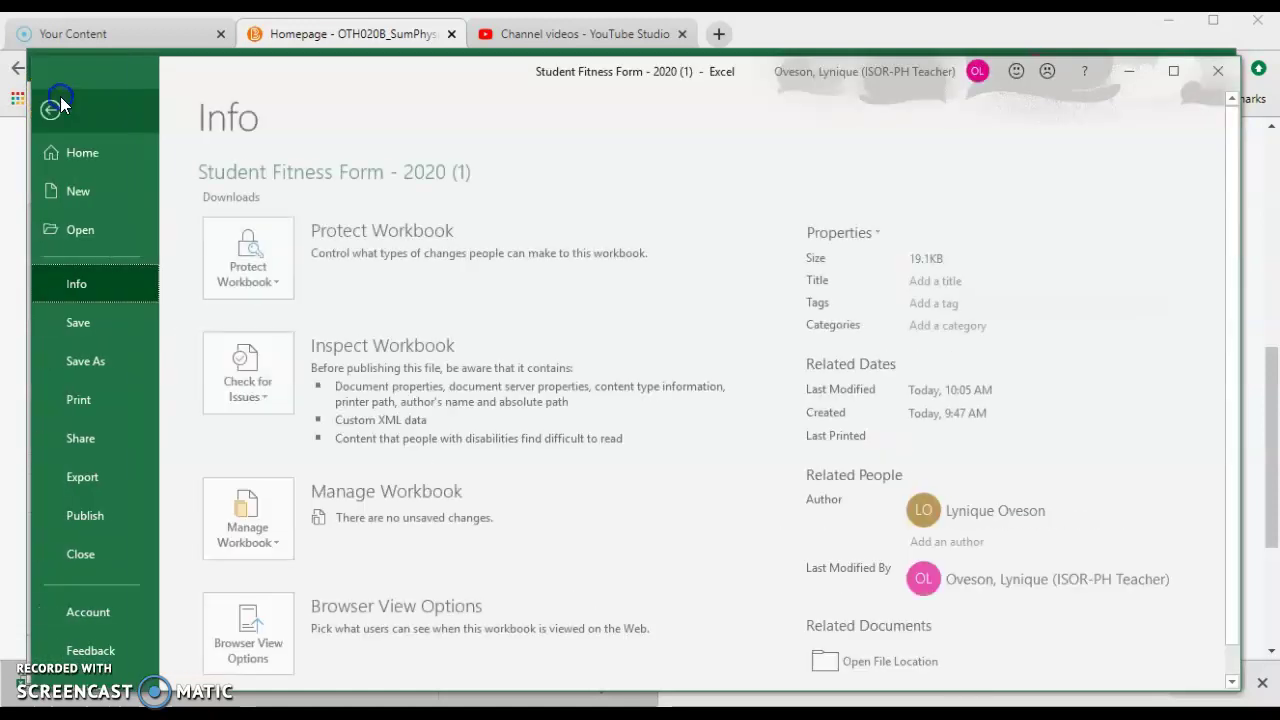
left_click(85, 360)
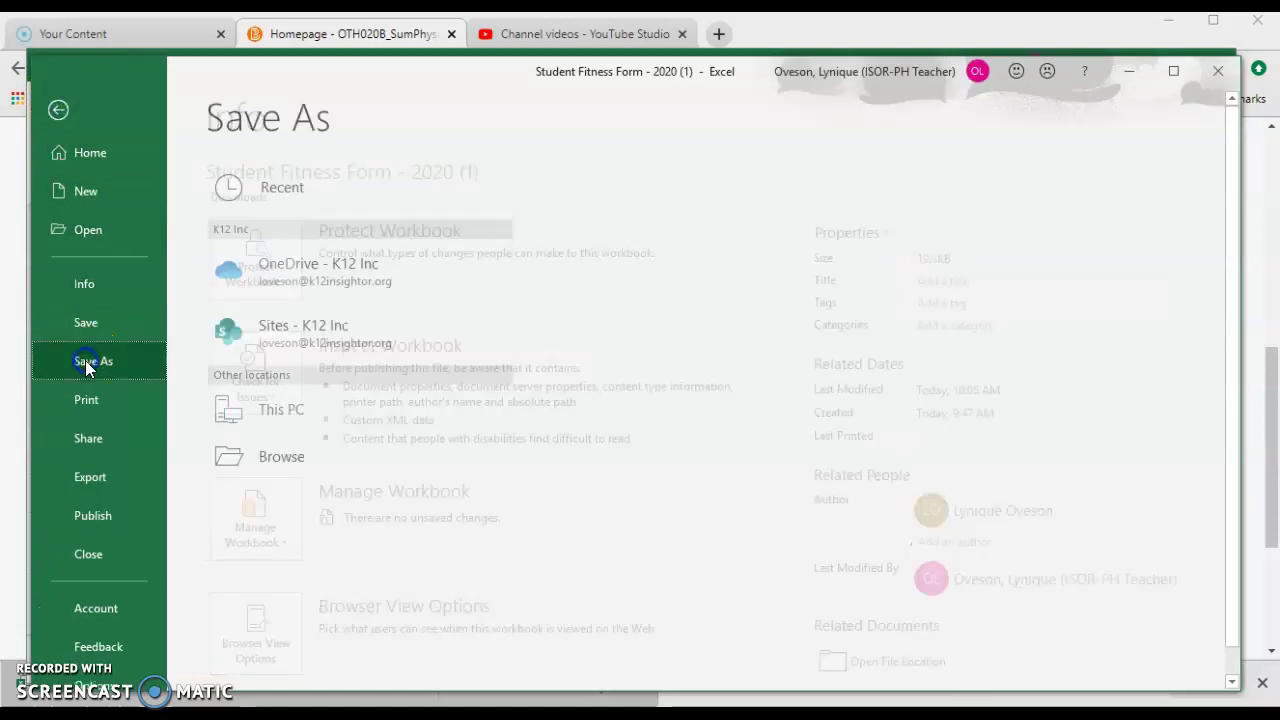
left_click(563, 205)
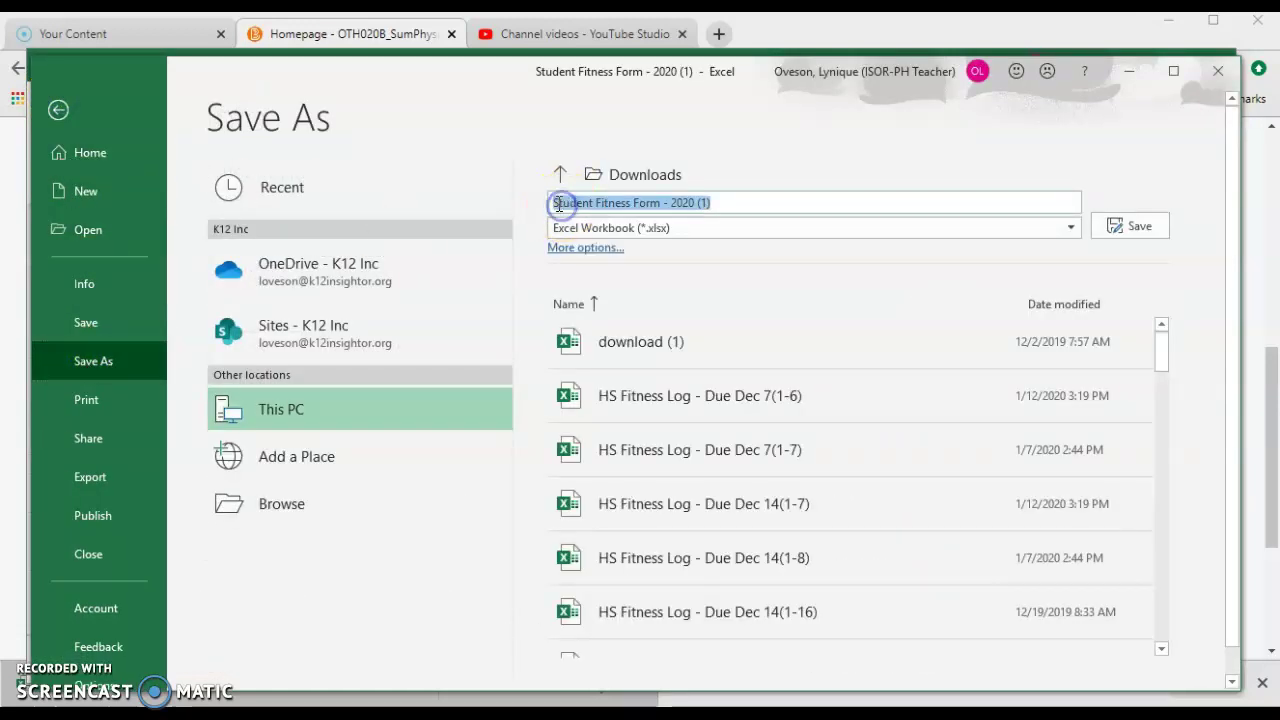
left_click(555, 201)
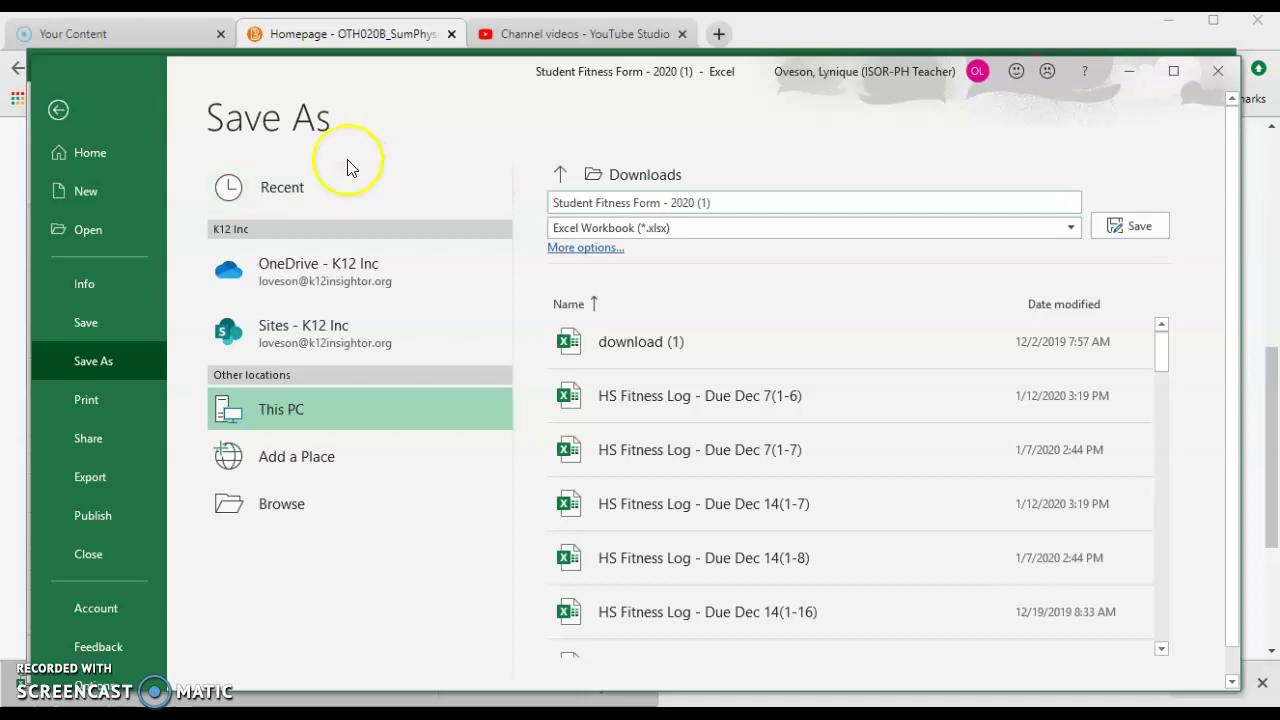
type("Loves")
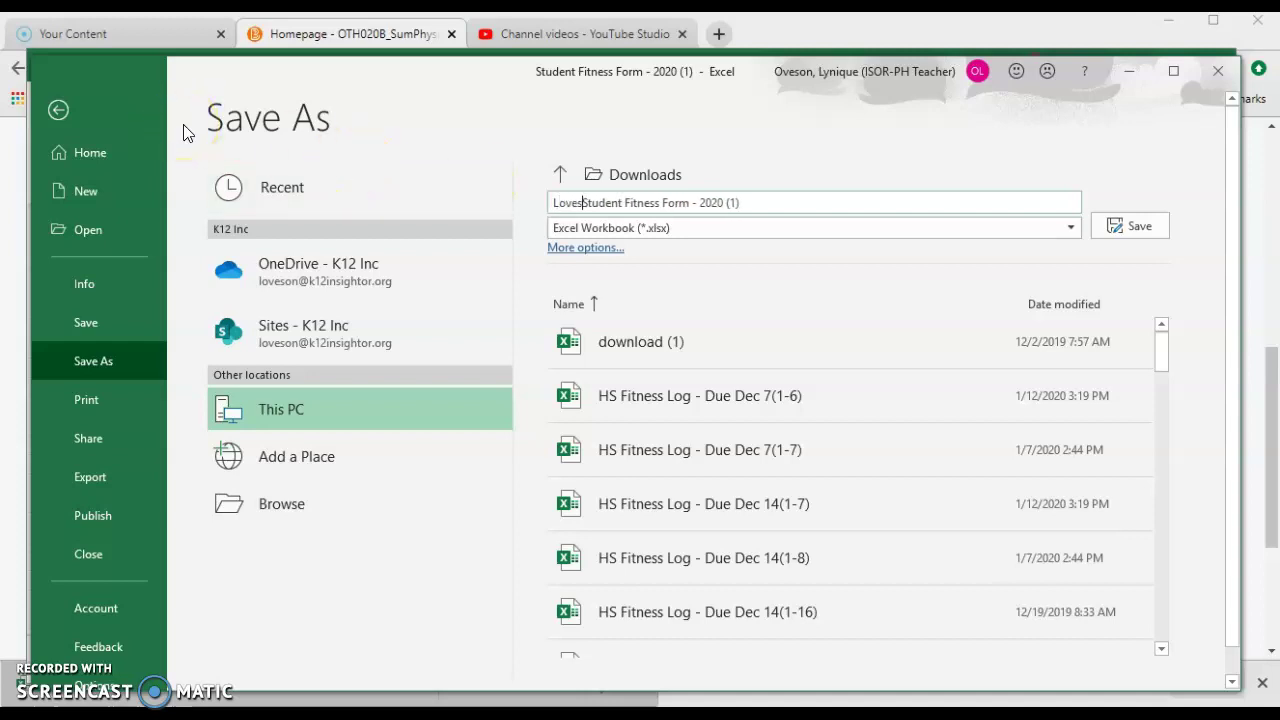
type("on")
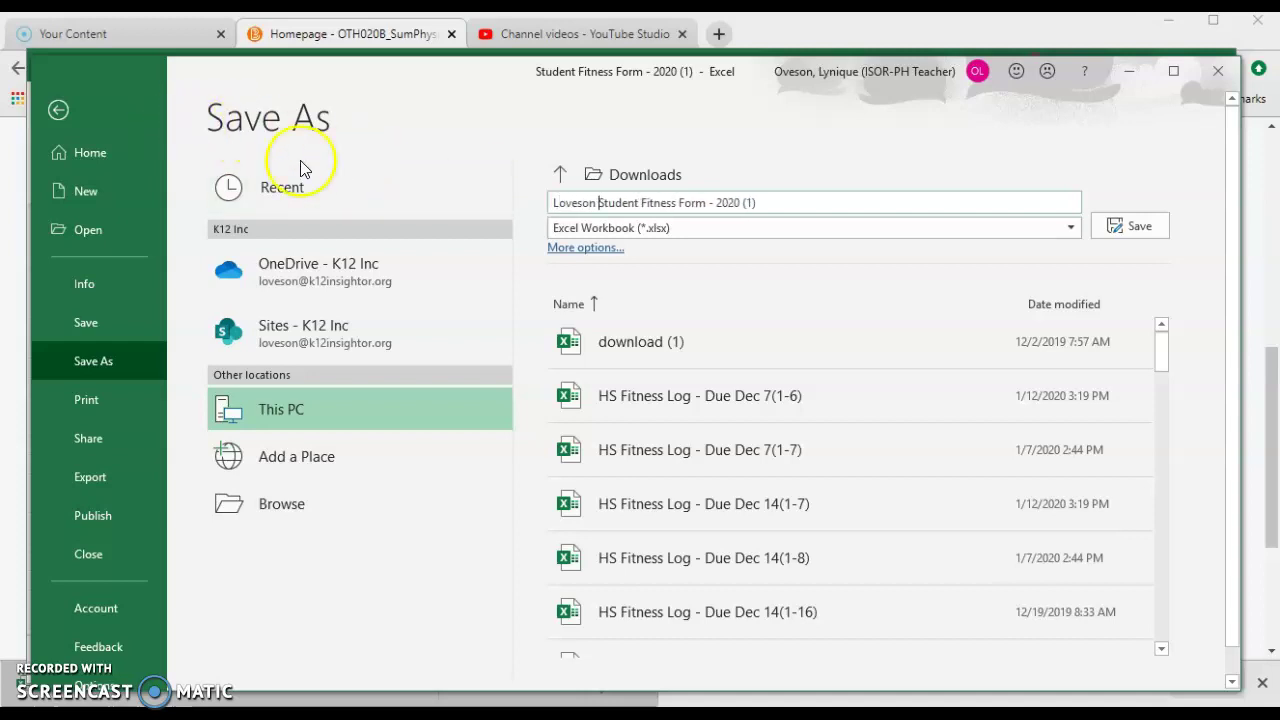
double_click(614, 203)
key("BackSpace")
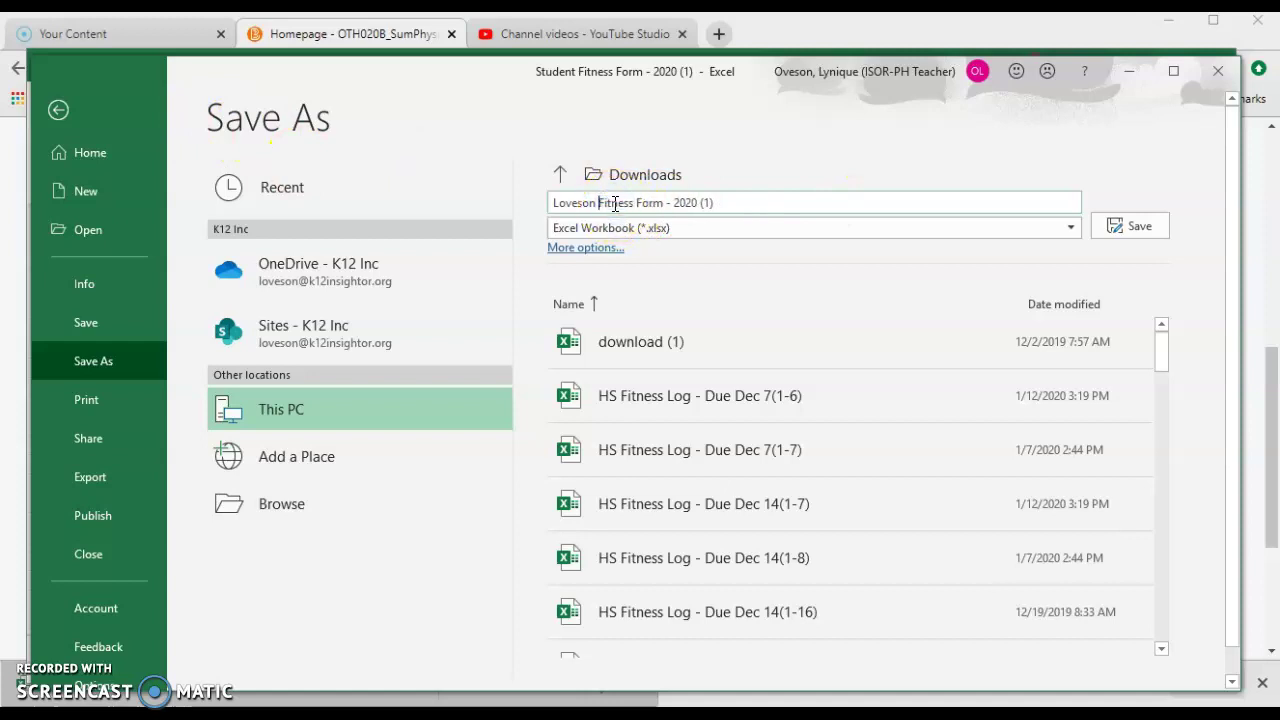
left_click(672, 203)
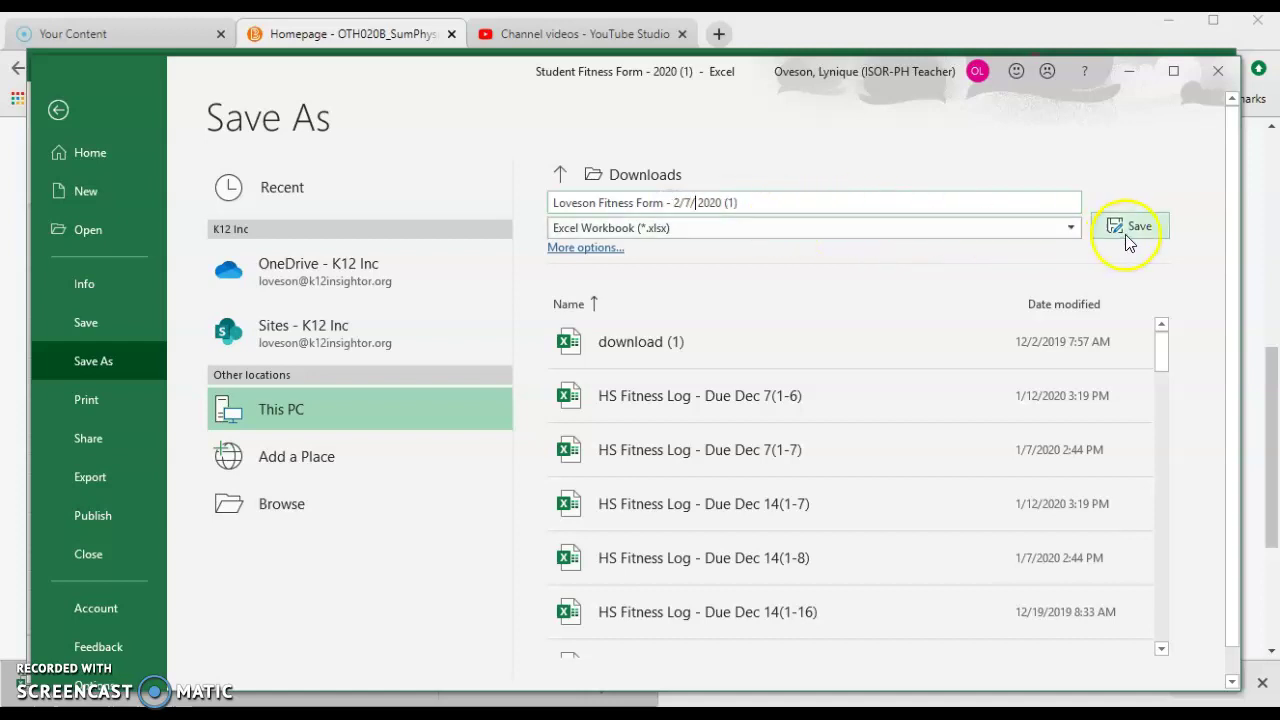
left_click(98, 153)
left_click(58, 110)
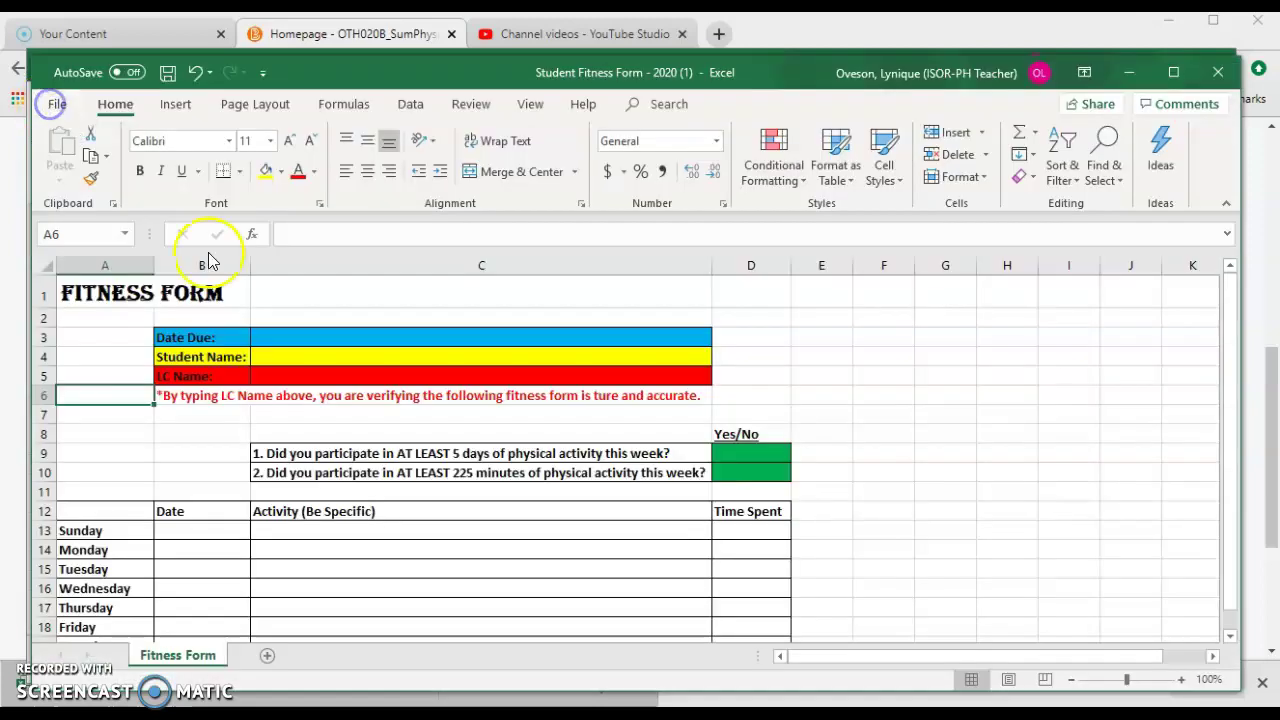
- Enter Feb 7 as the due date in the fitness form
left_click(287, 344)
type("Feb 7")
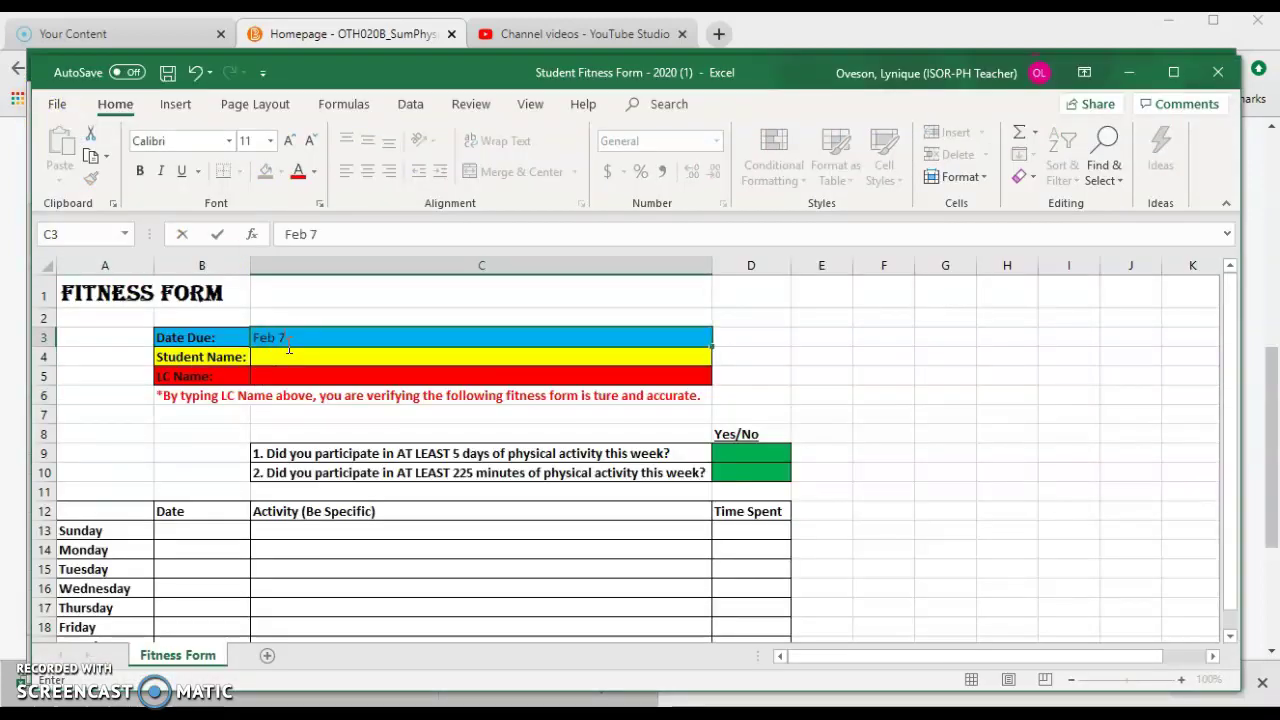
left_click(287, 355)
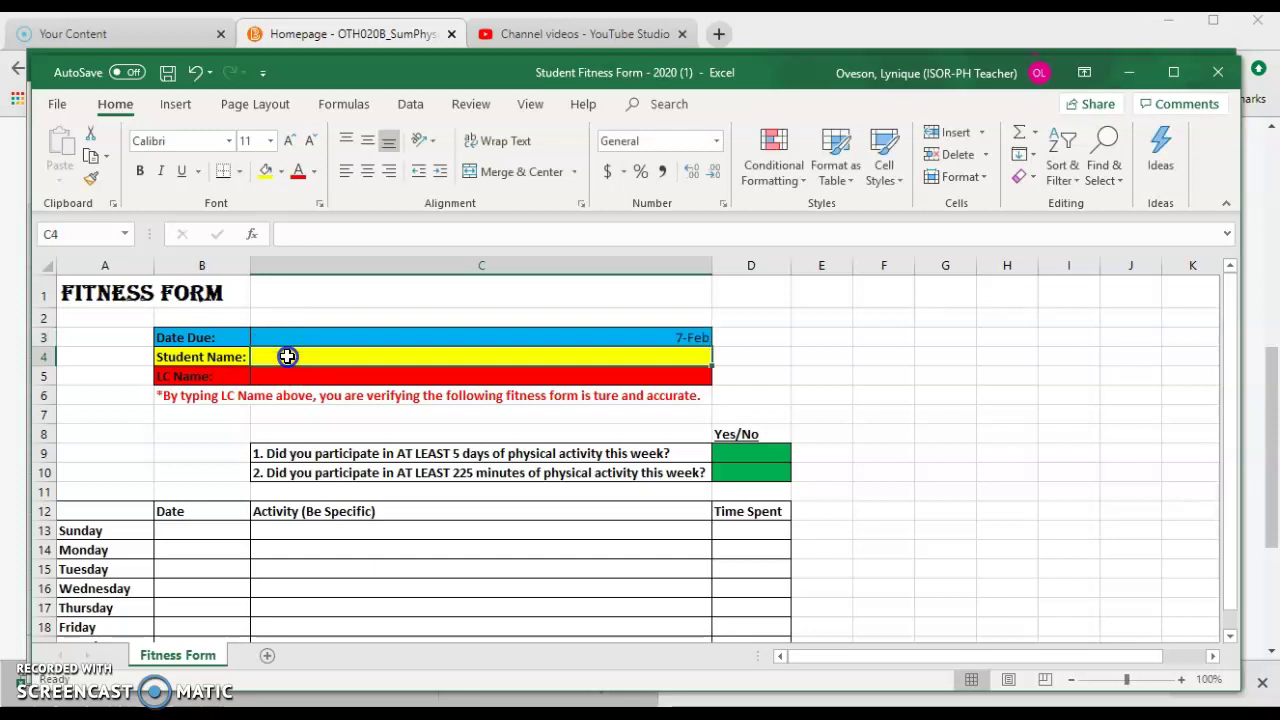
left_click(293, 379)
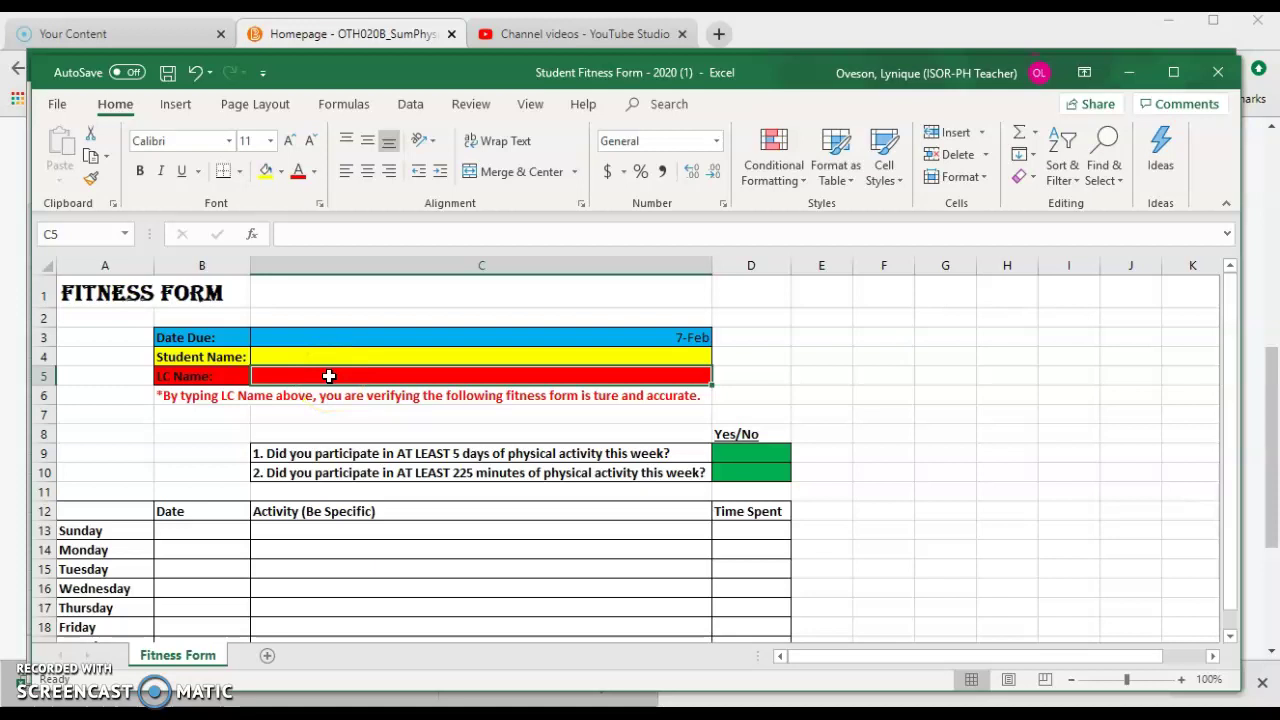
left_click(754, 456)
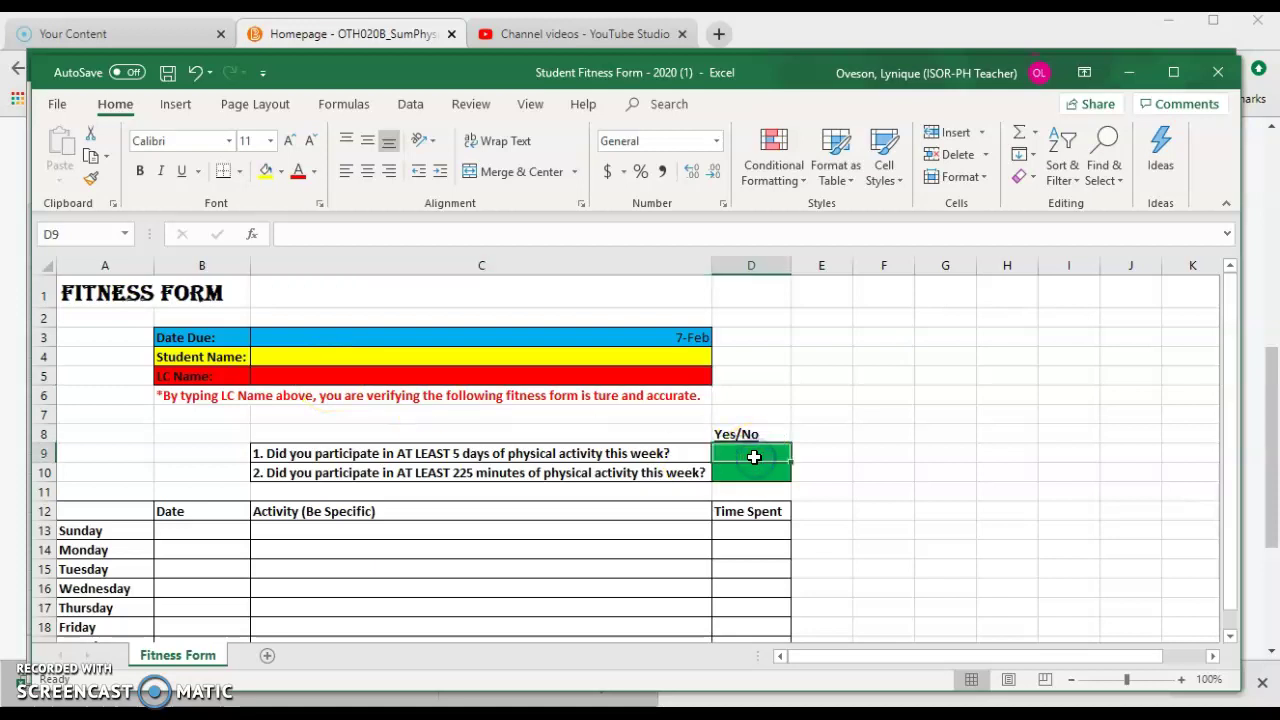
left_click(754, 469)
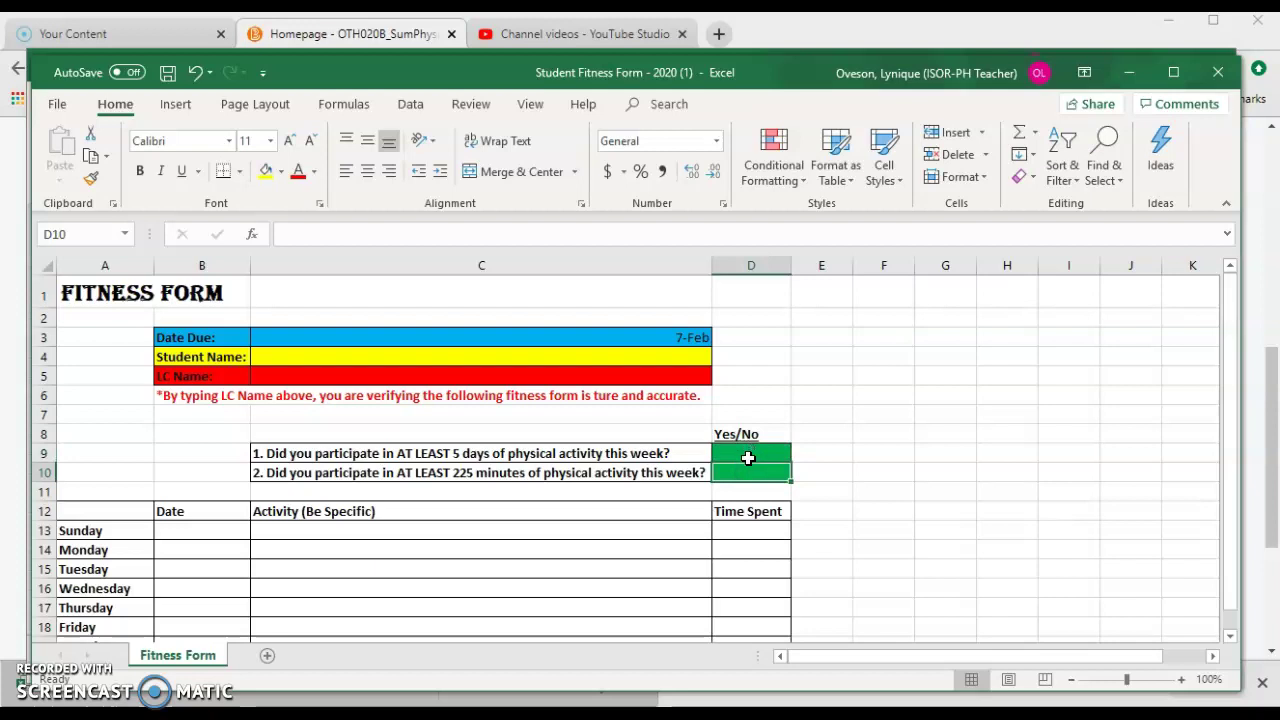
left_click(741, 472)
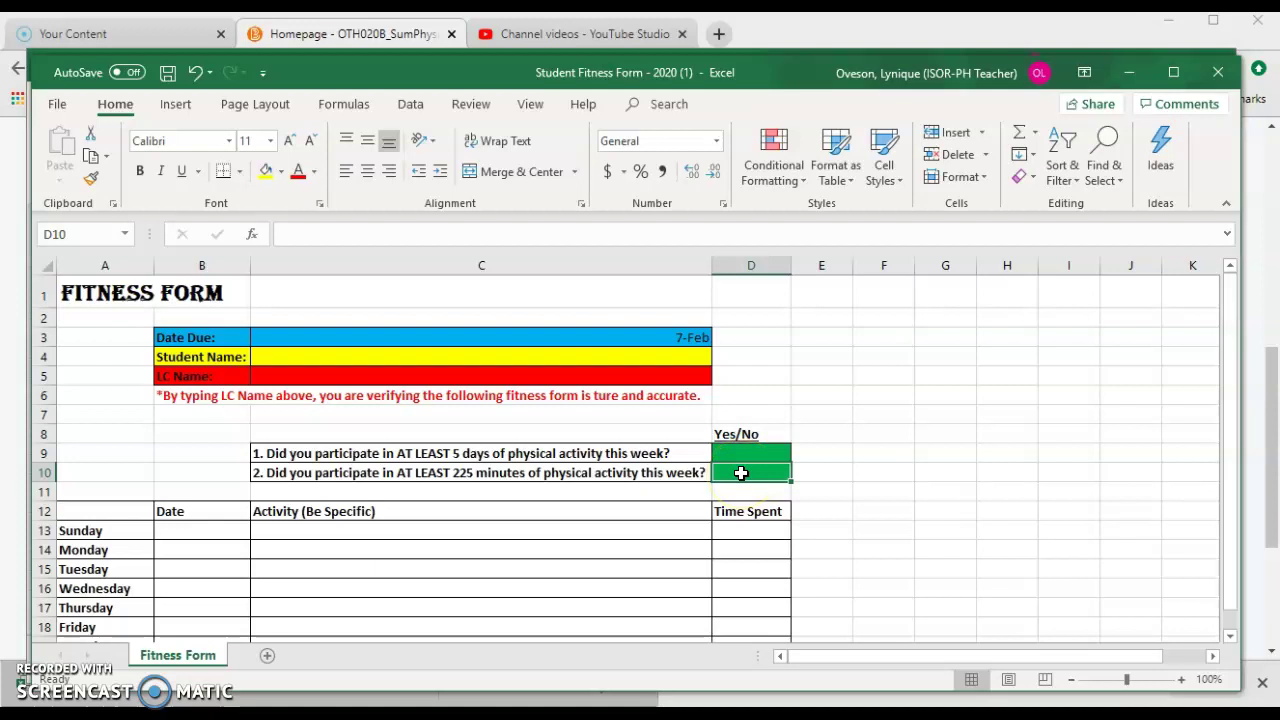
left_click(750, 455)
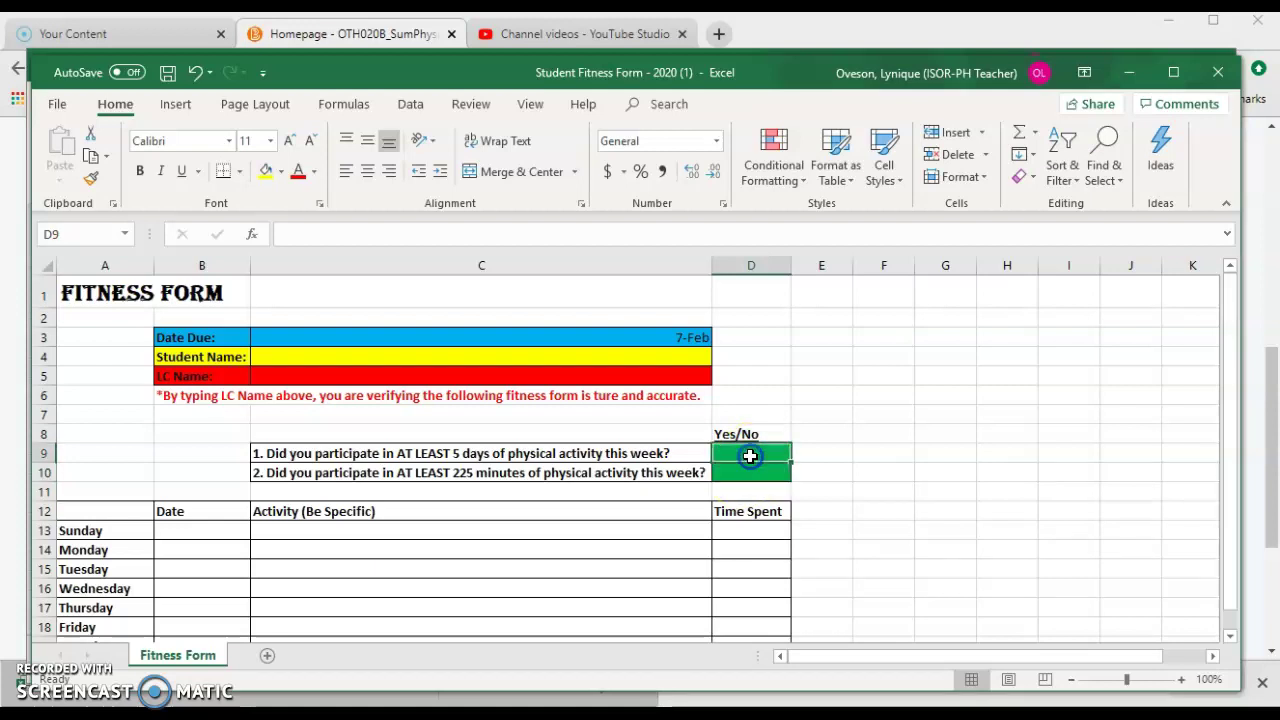
left_click(750, 470)
left_click(750, 455)
left_click(750, 473)
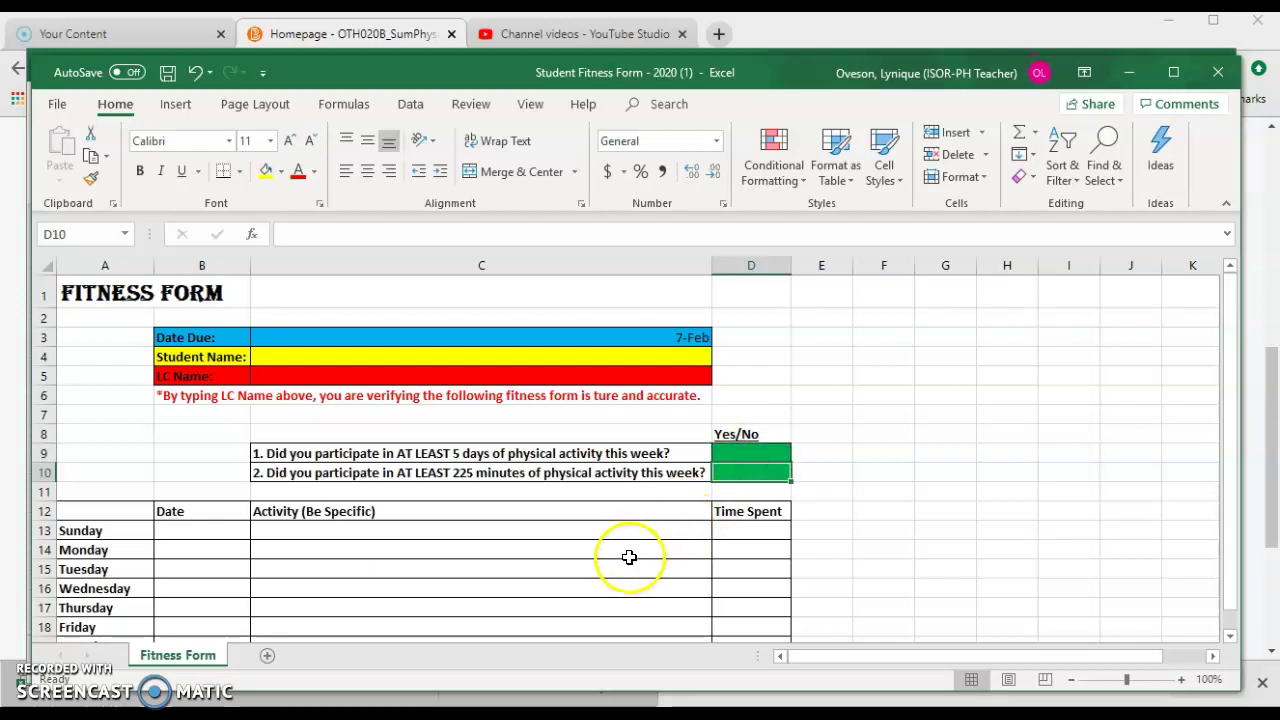
left_click(752, 454)
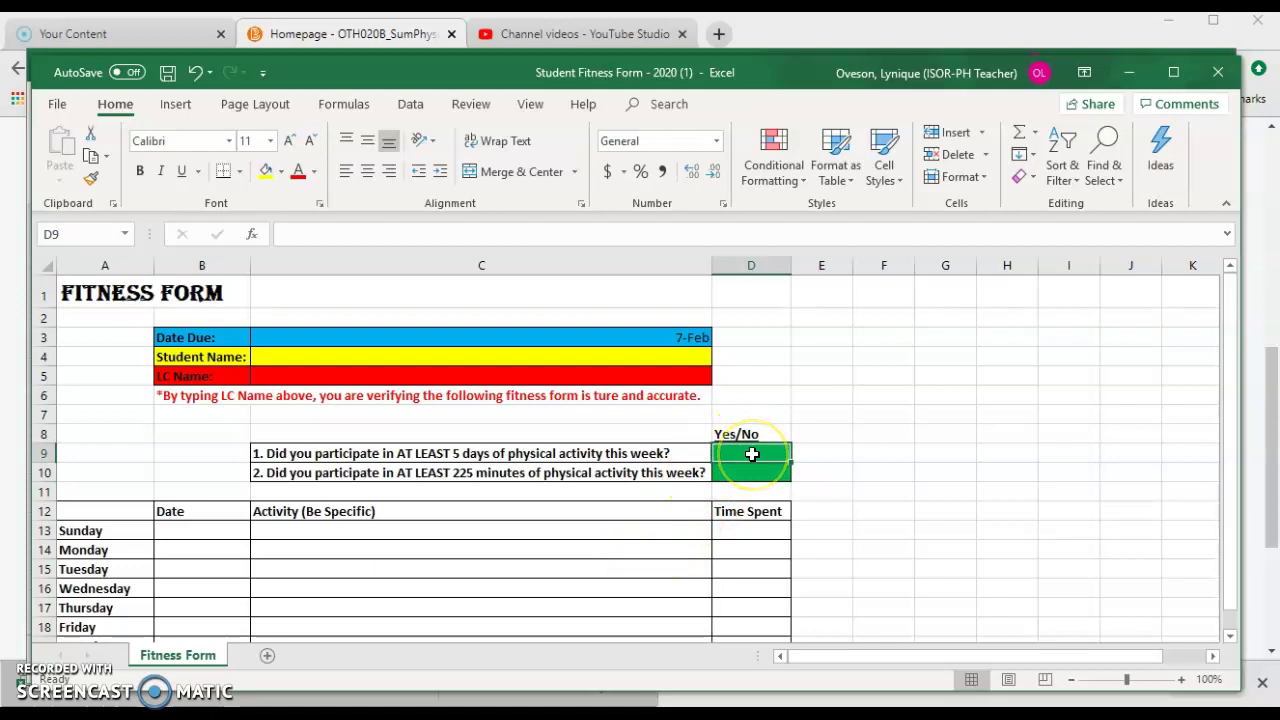
- Fill in the Sunday row with date 2/2/20, activity "Walked my dog around Craig Loop" and time spent 45
left_click(206, 539)
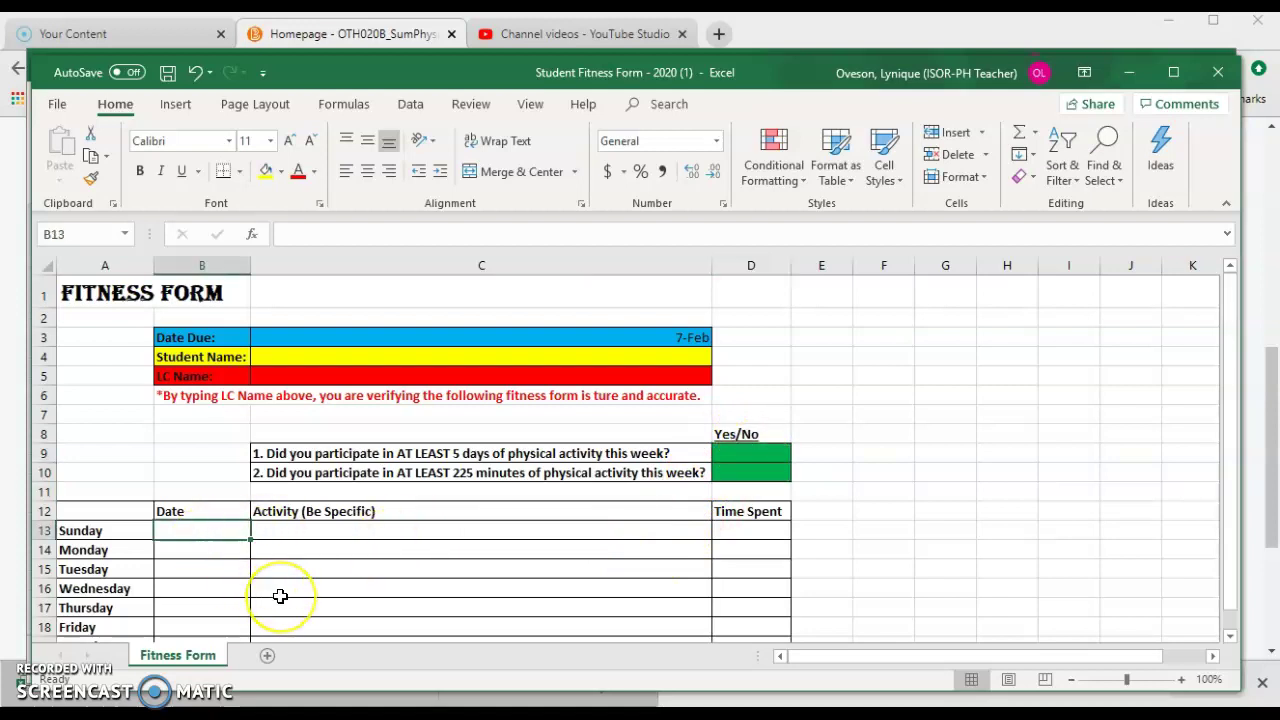
type("2/2/20")
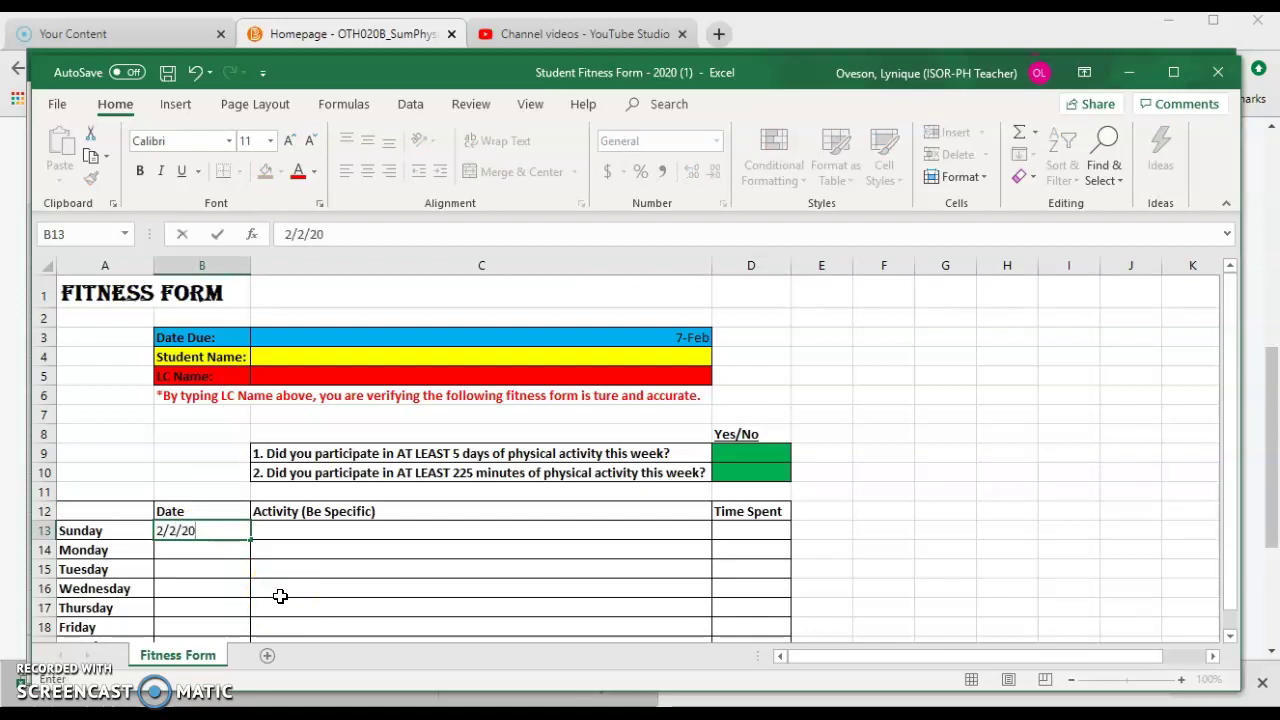
key("Tab")
type("WAlke")
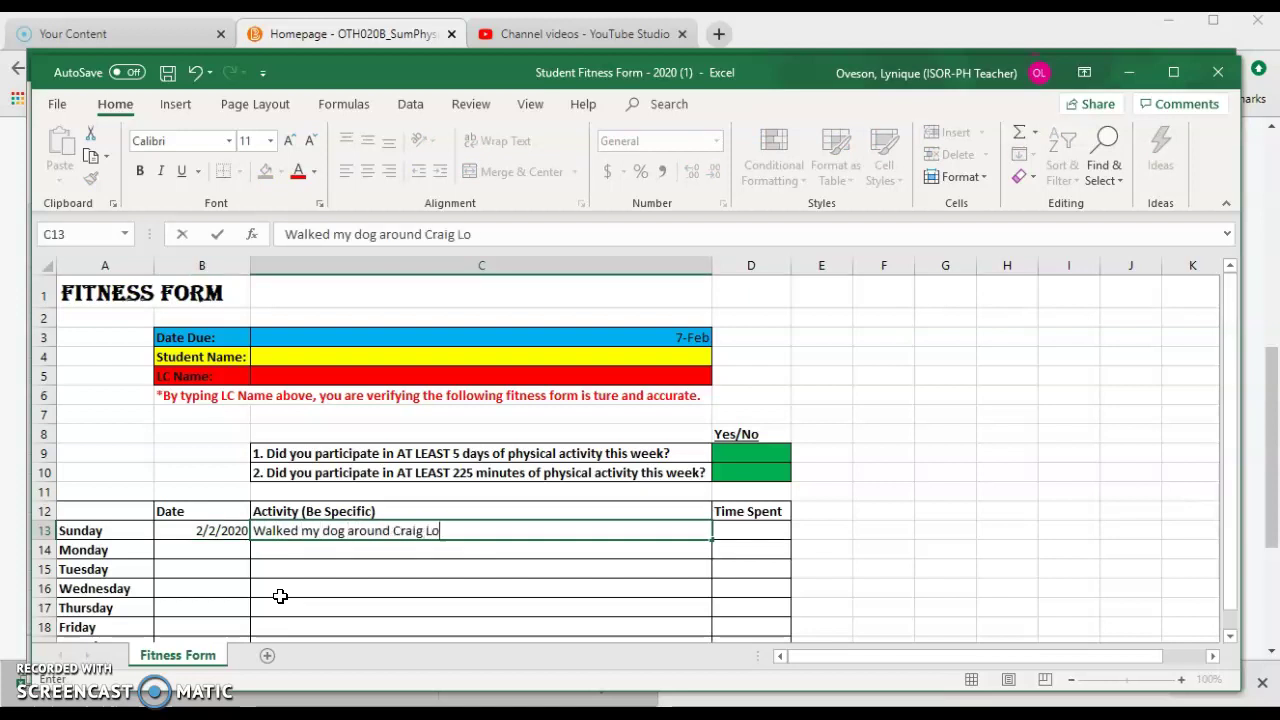
key("Tab")
type("45")
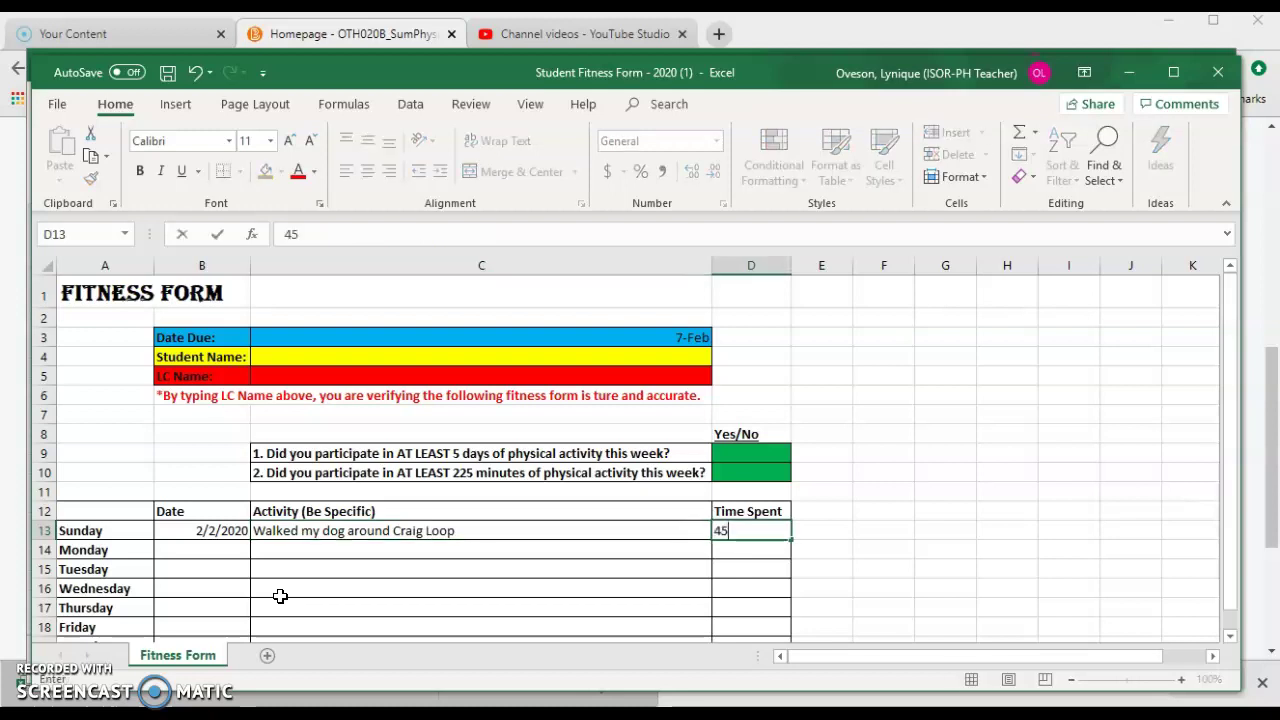
scroll(486, 586, "down", 2)
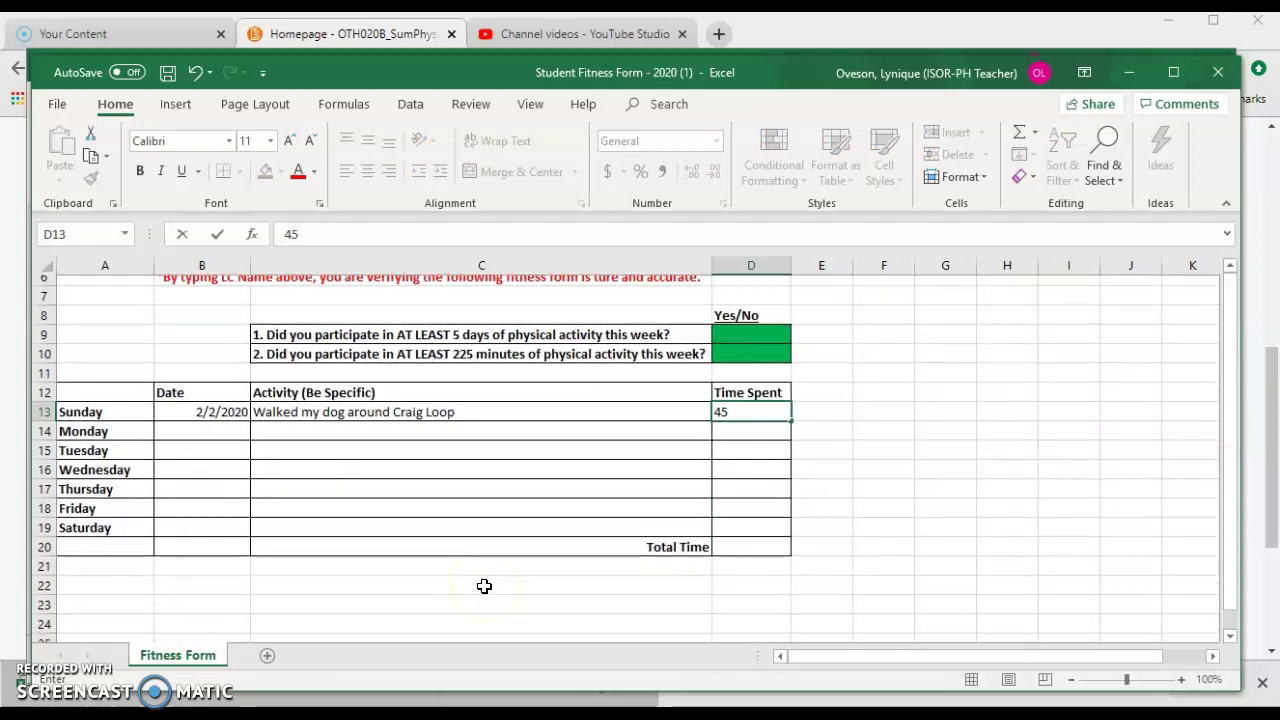
left_click(745, 538)
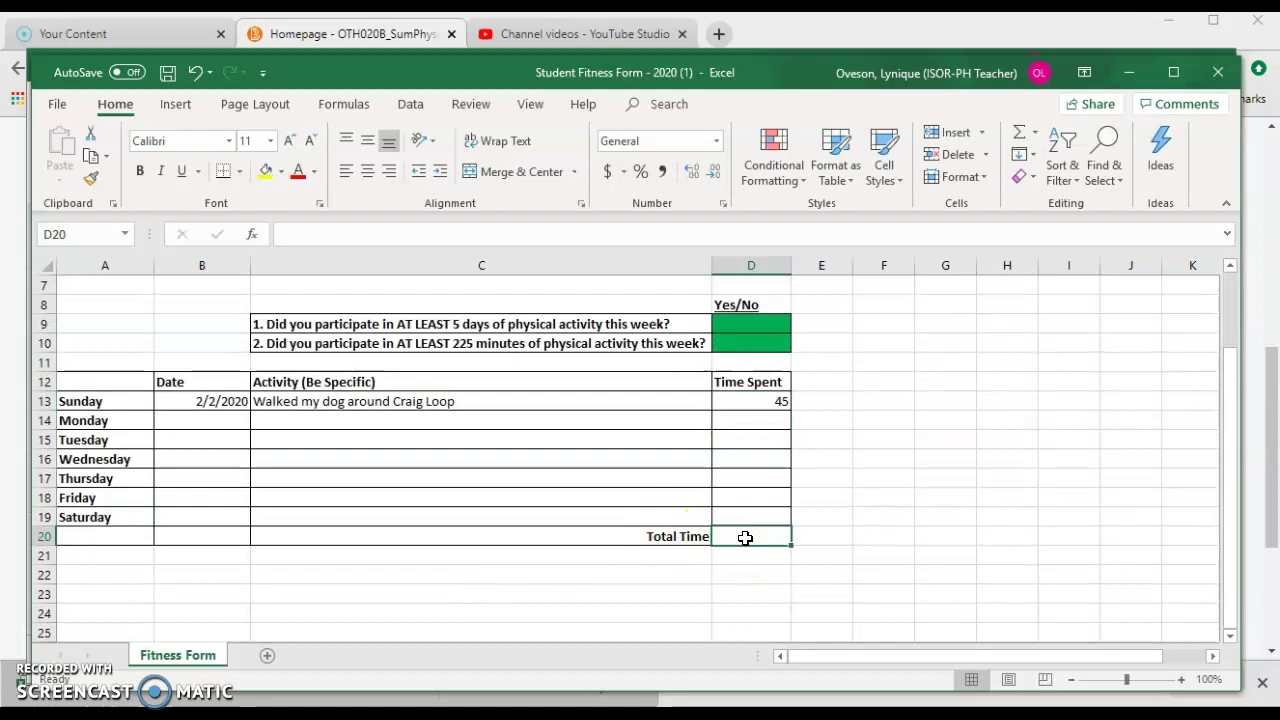
scroll(745, 538, "up", 2)
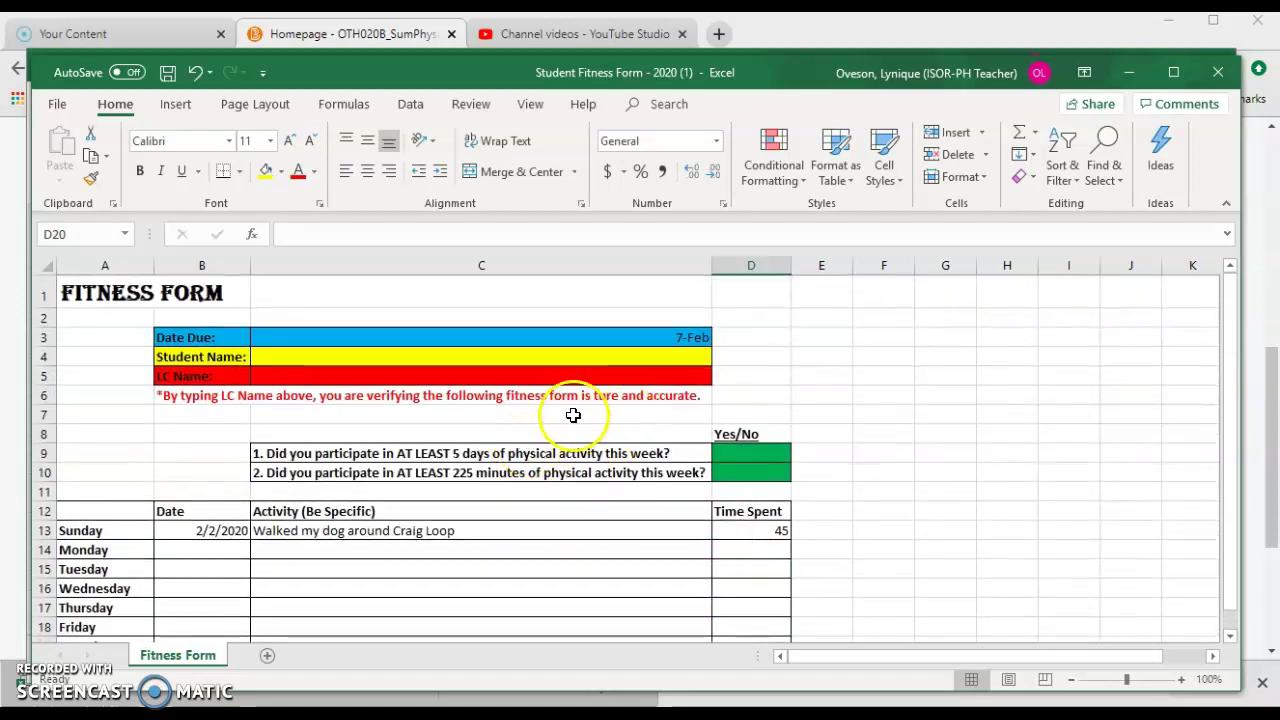
left_click(57, 104)
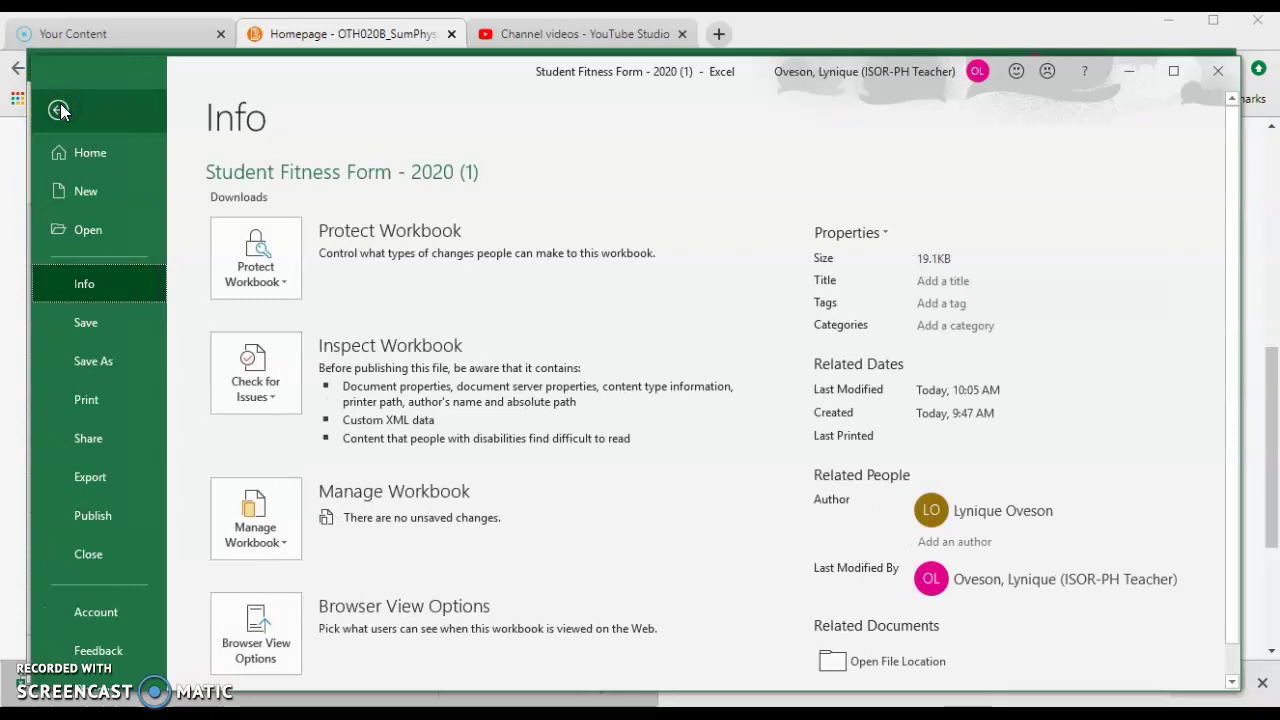
left_click(91, 480)
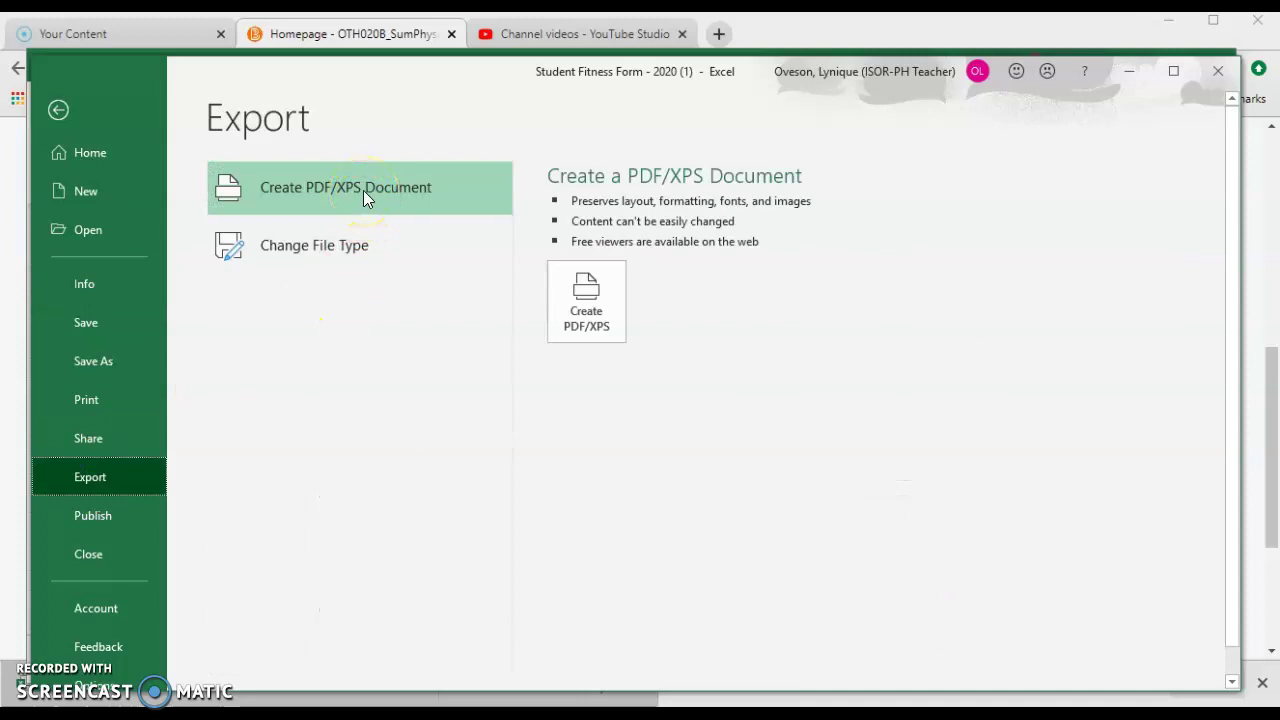
left_click(1218, 74)
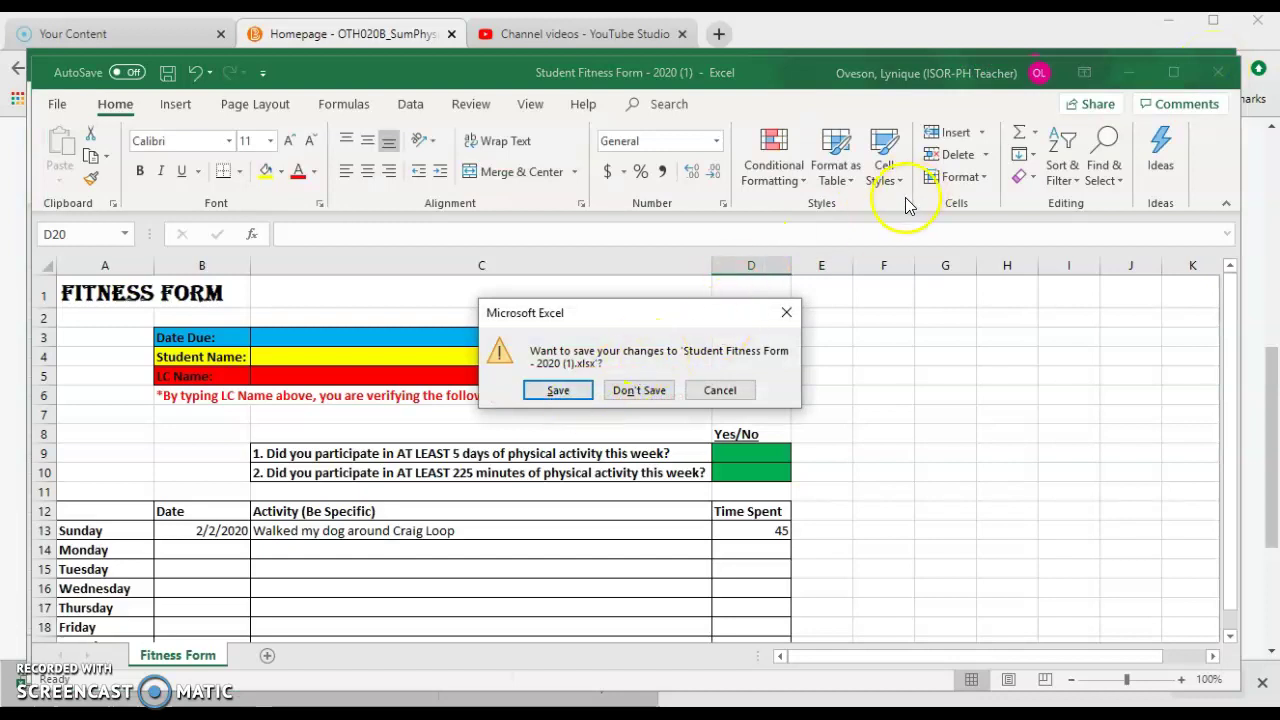
left_click(729, 391)
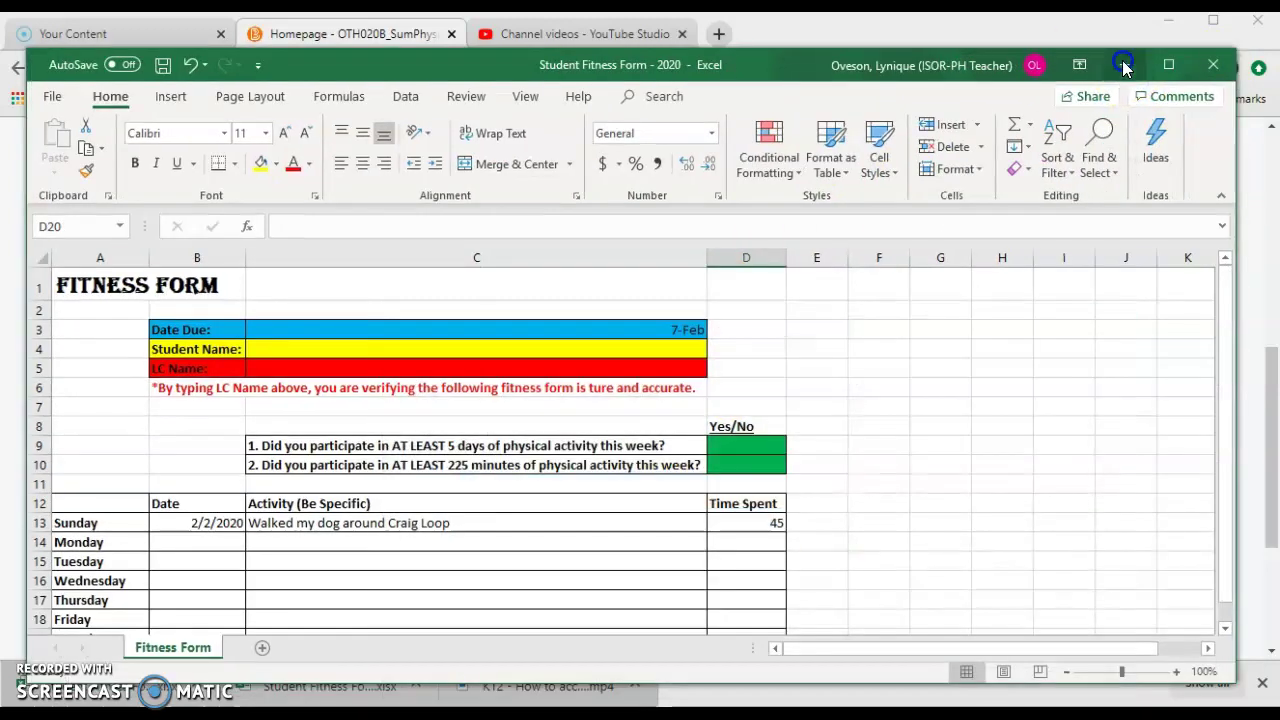
- Put the workbook out of view and return to the class content area of the course homepage in Chrome
left_click(1128, 72)
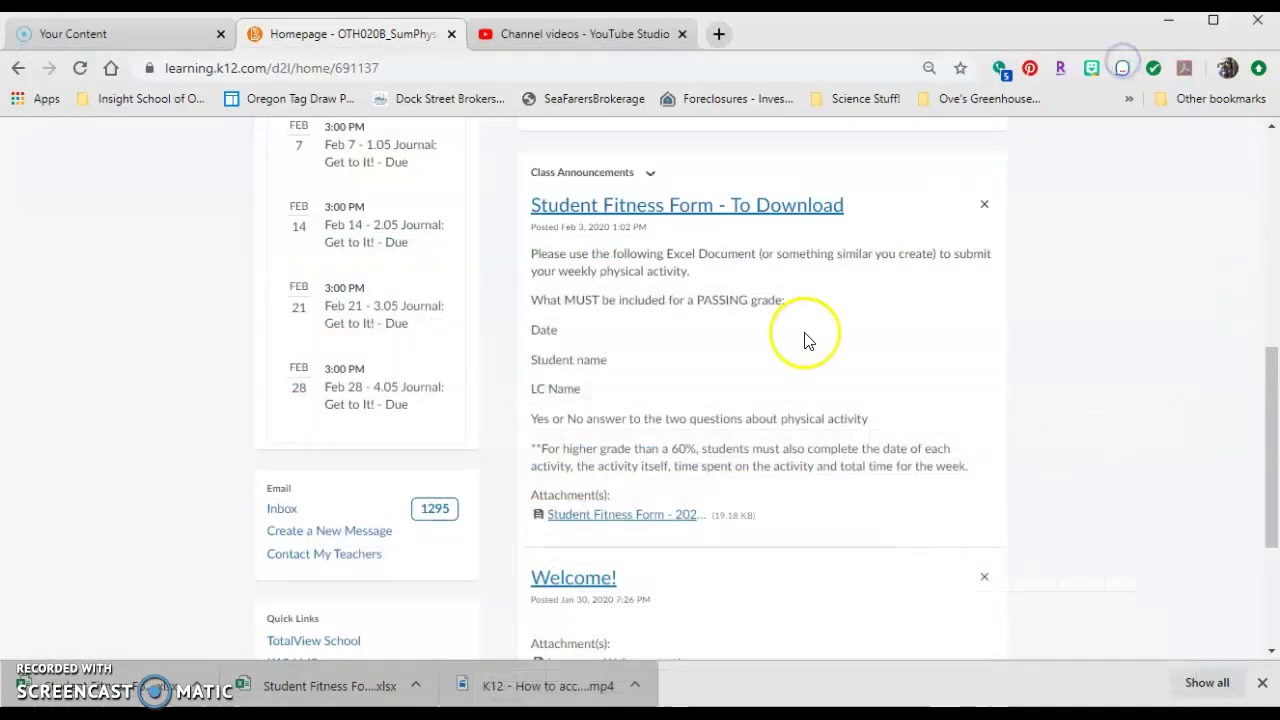
scroll(808, 340, "up", 7)
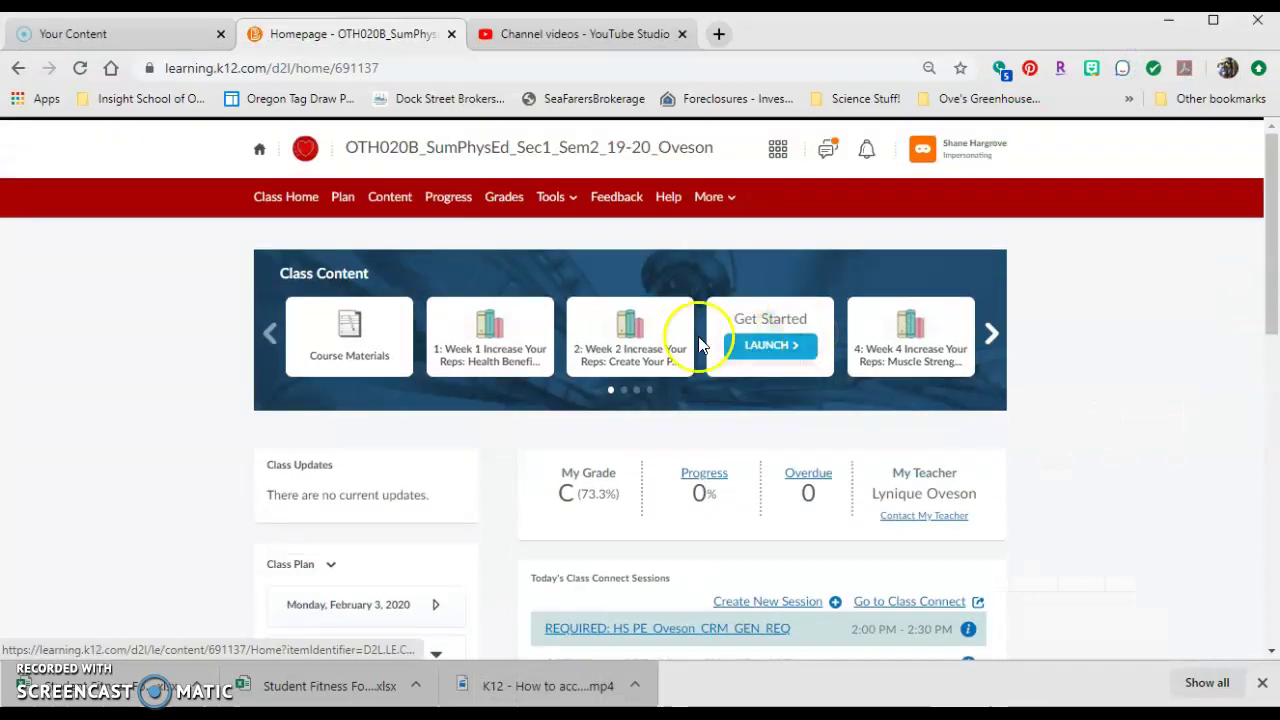
- Open the Feb 7 - 1.05 Journal: Get to It! assignment from the course assignments and go to its file submission section
left_click(557, 197)
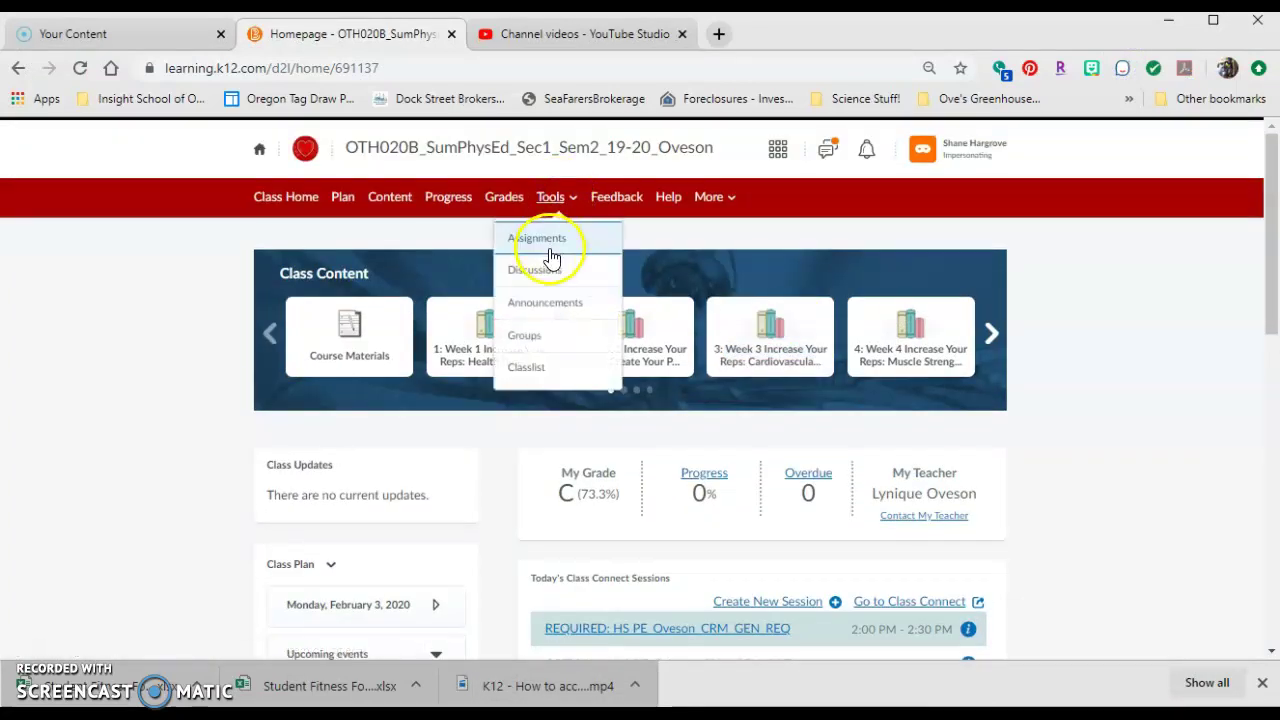
left_click(544, 245)
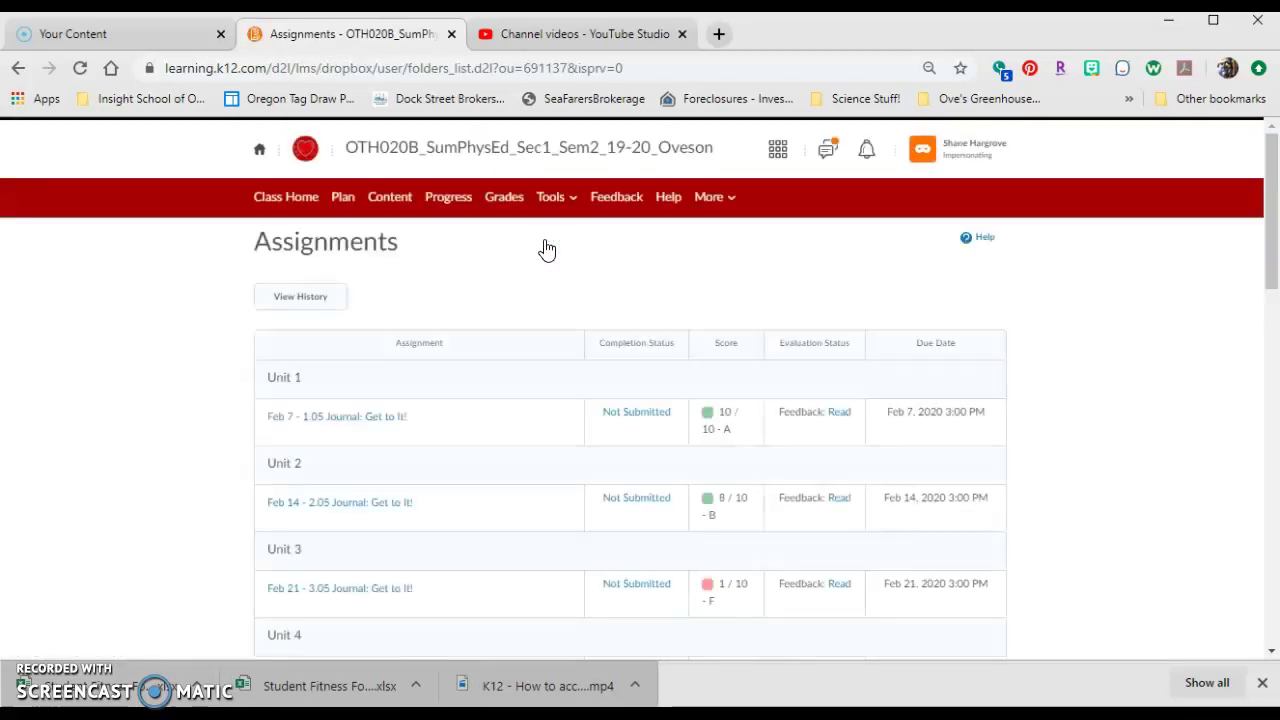
scroll(490, 403, "down", 1)
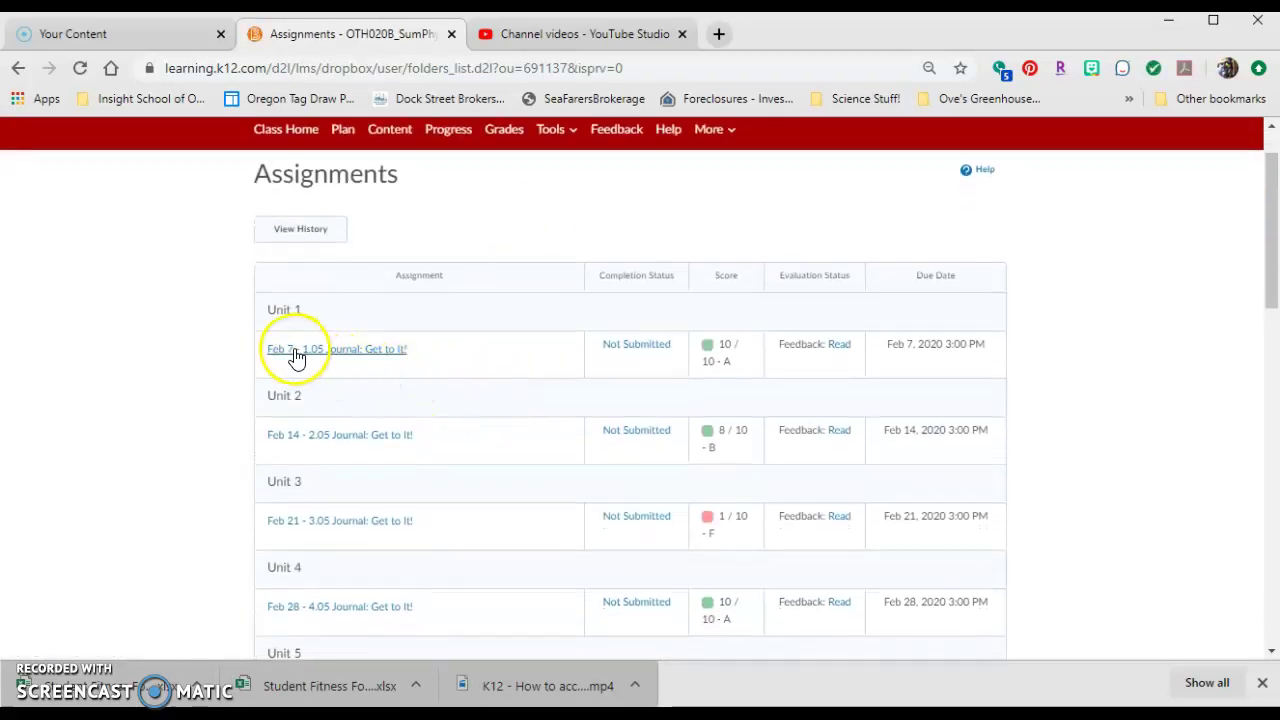
left_click(328, 355)
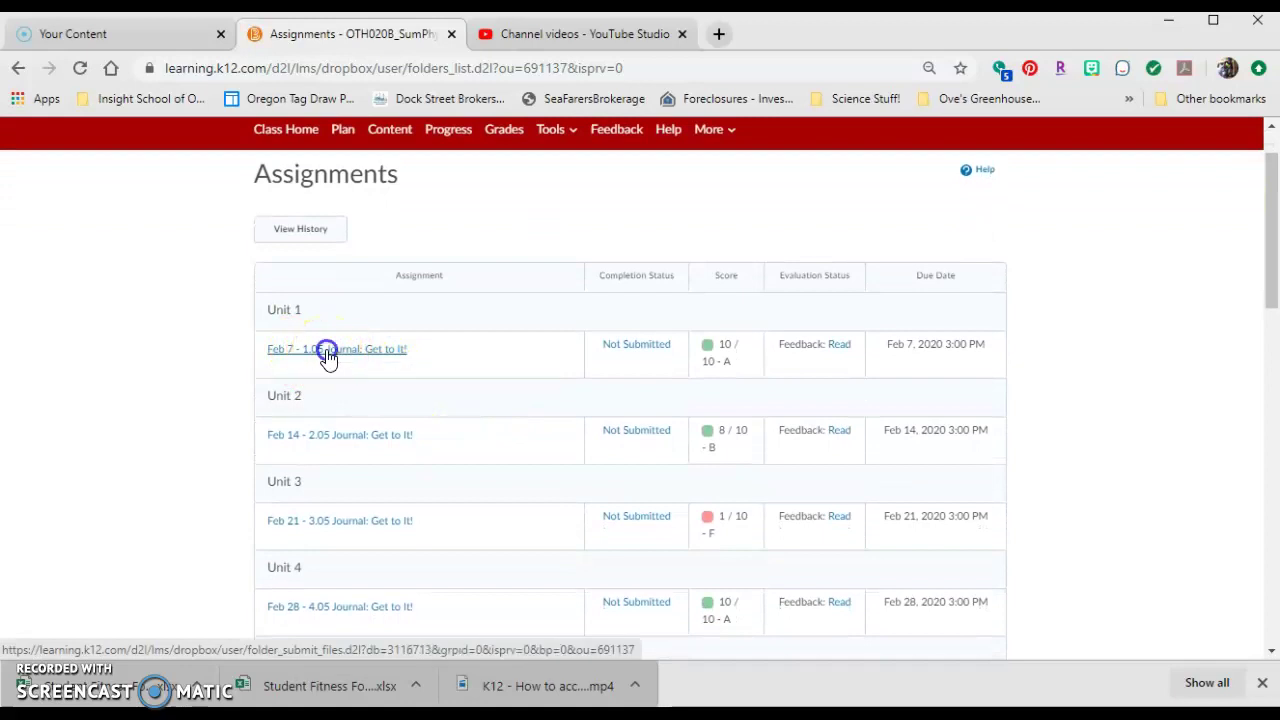
scroll(390, 378, "down", 1)
scroll(390, 378, "down", 3)
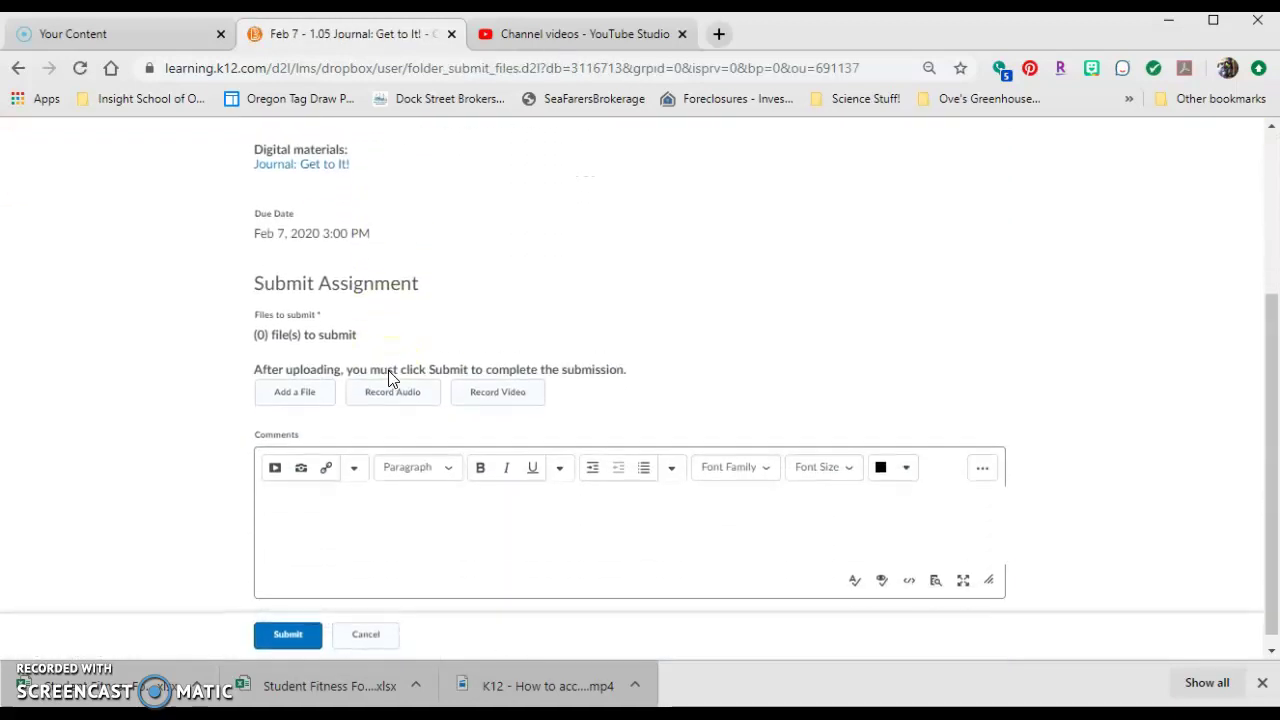
- Bring up the file upload dialog for the journal submission and close it without adding a file
left_click(308, 383)
left_click(502, 266)
left_click(487, 280)
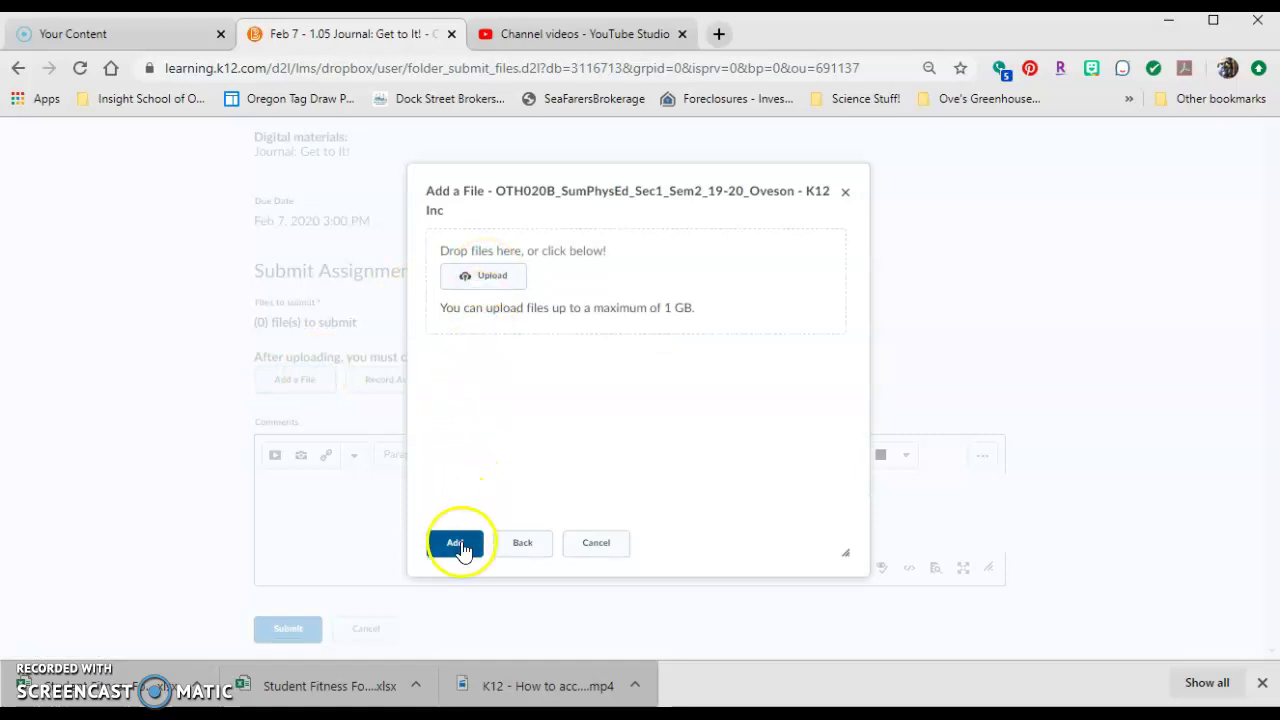
left_click(596, 543)
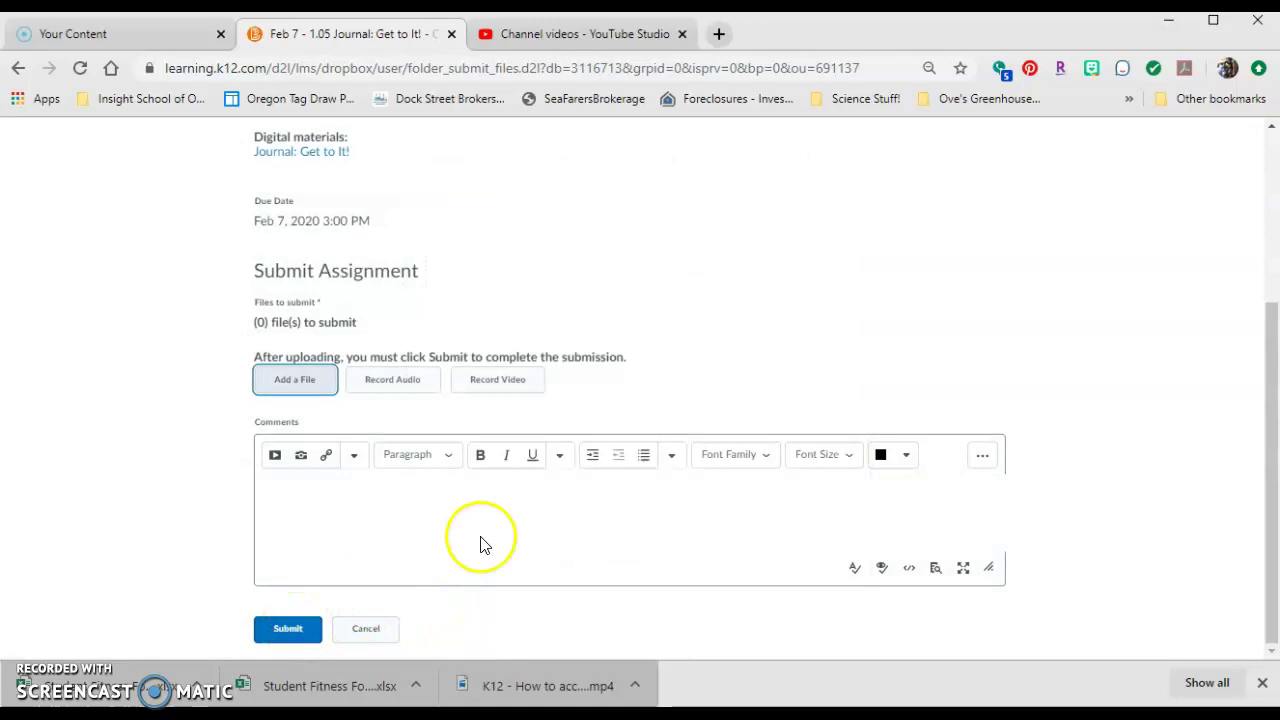
- Open the course grades and review the points earned on the Get to It! journals
scroll(480, 543, "up", 5)
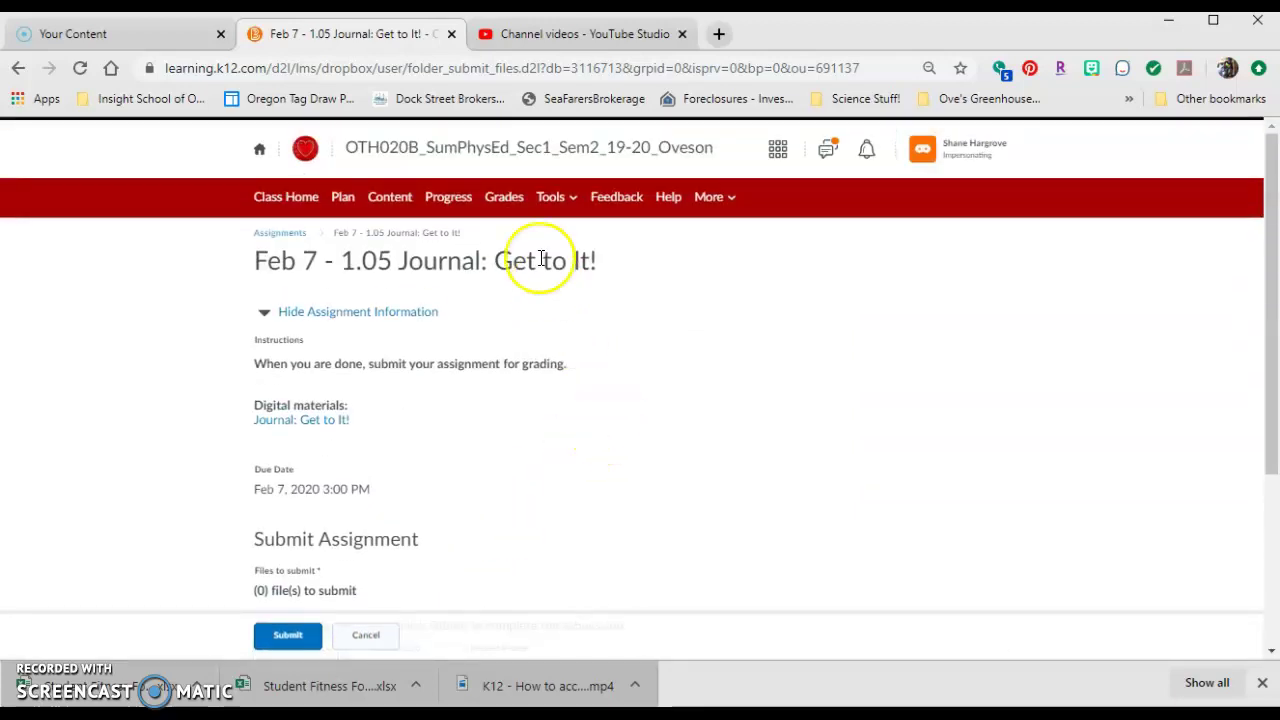
left_click(504, 199)
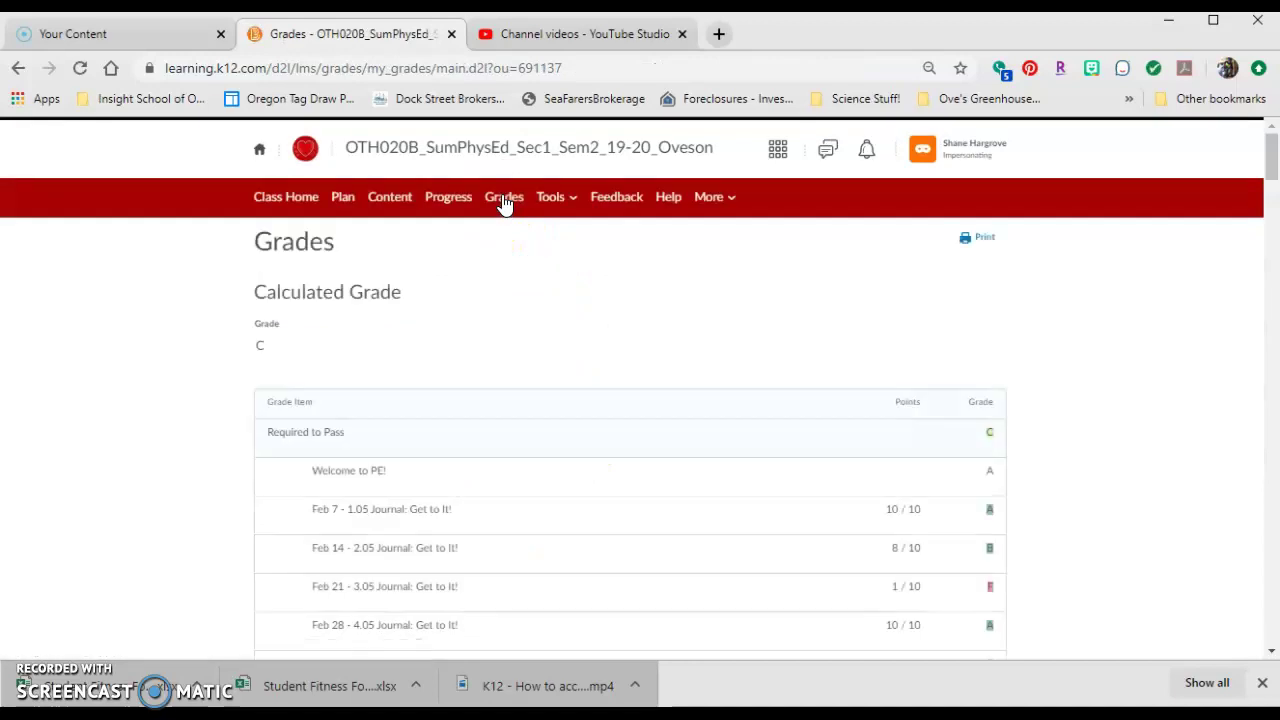
scroll(587, 310, "down", 1)
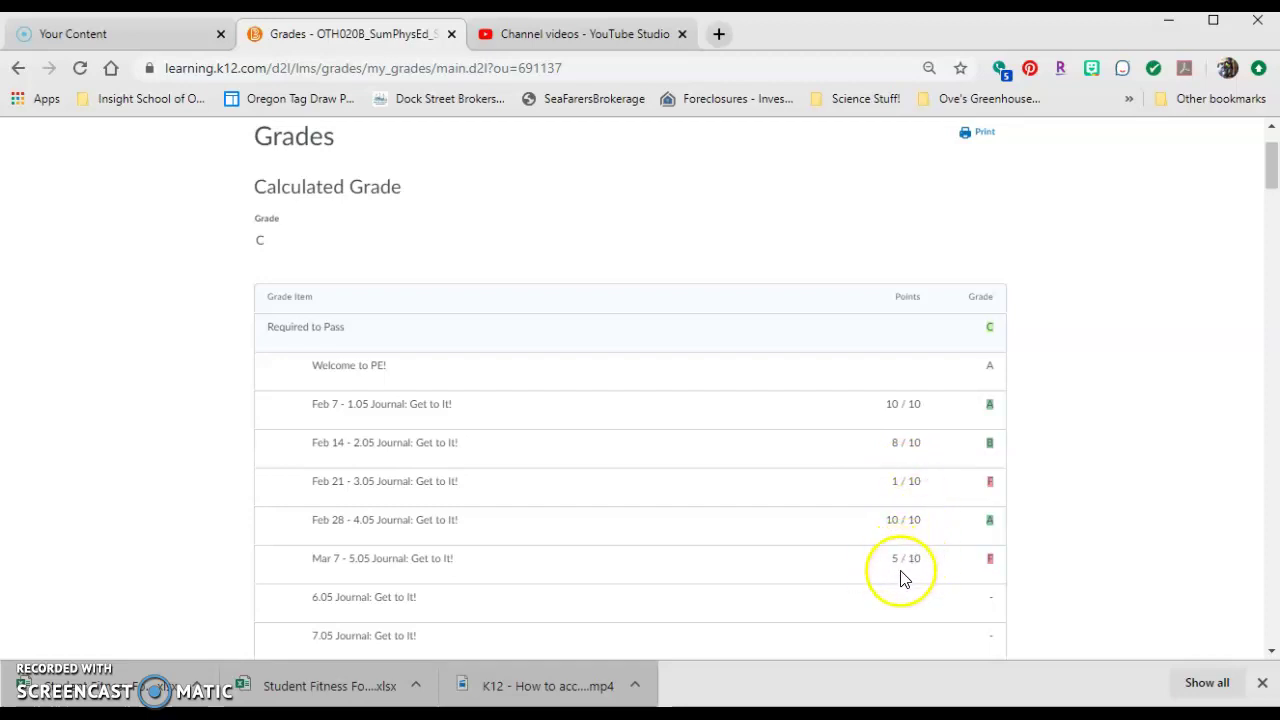
scroll(907, 578, "up", 2)
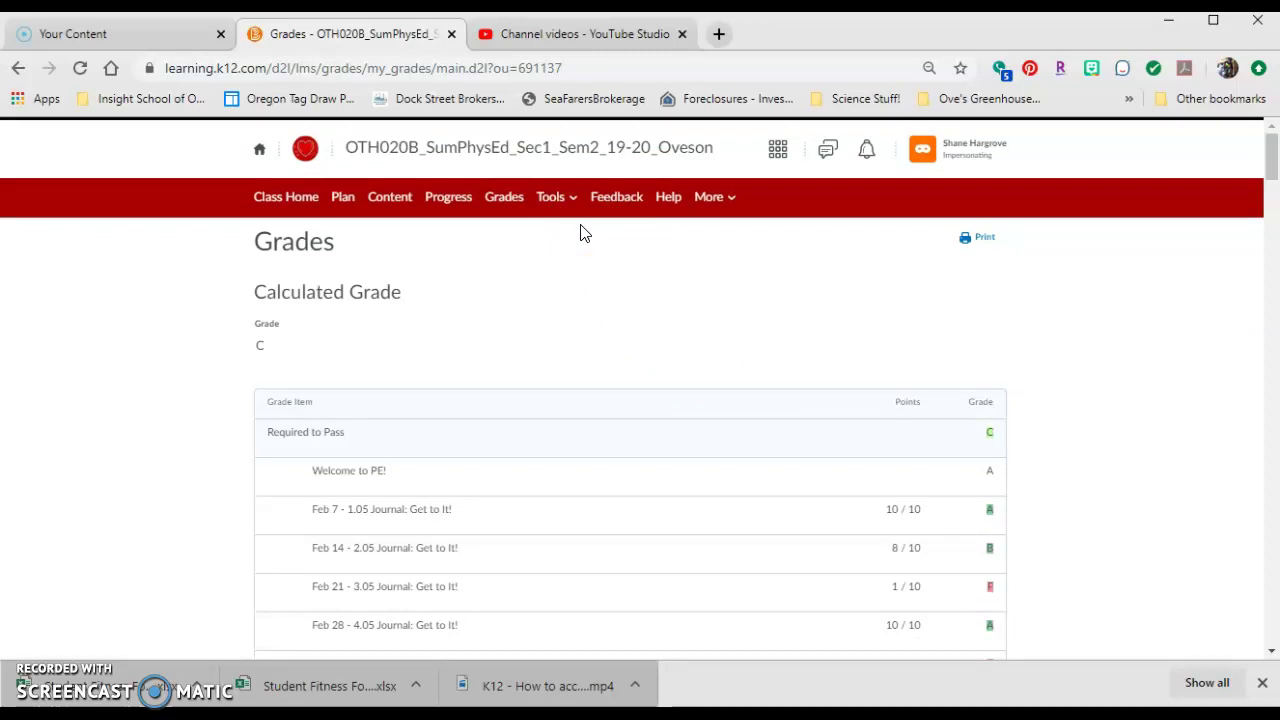
- Examine the Required to Pass category and the Unit 1 quiz entries in the grade list
scroll(471, 364, "down", 2)
scroll(471, 368, "down", 4)
scroll(471, 368, "up", 3)
left_click(303, 223)
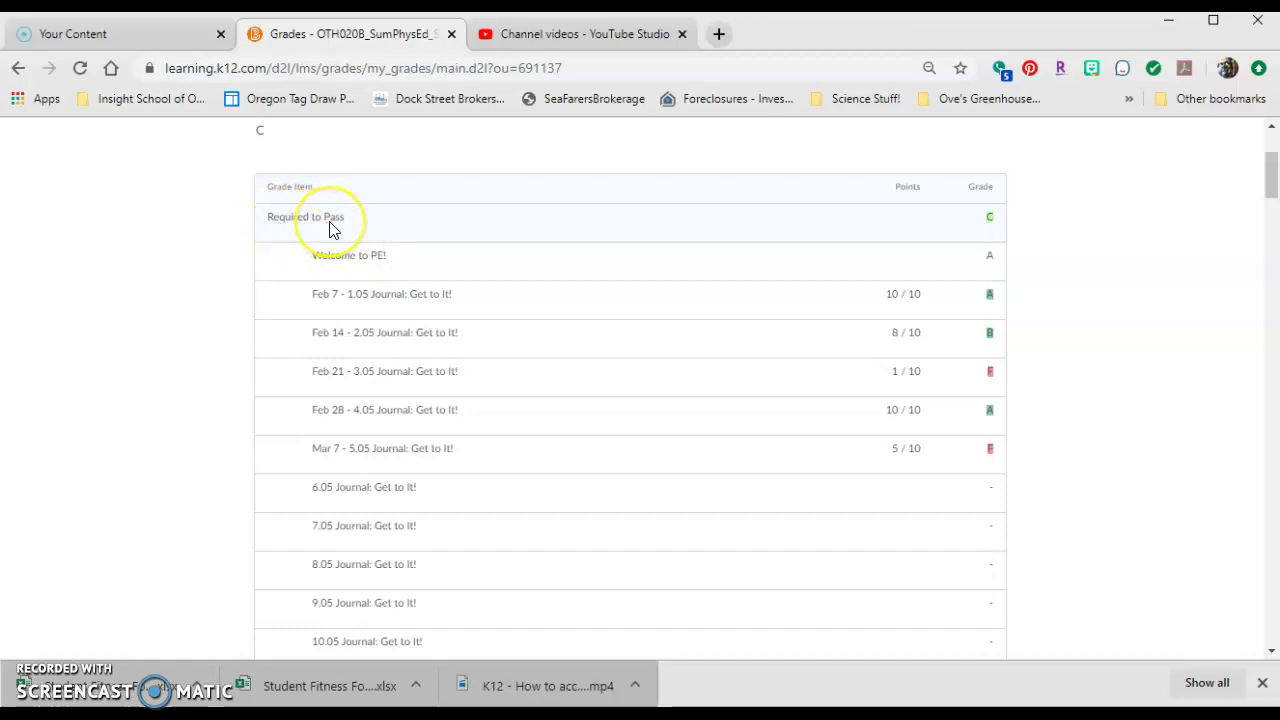
scroll(333, 229, "down", 7)
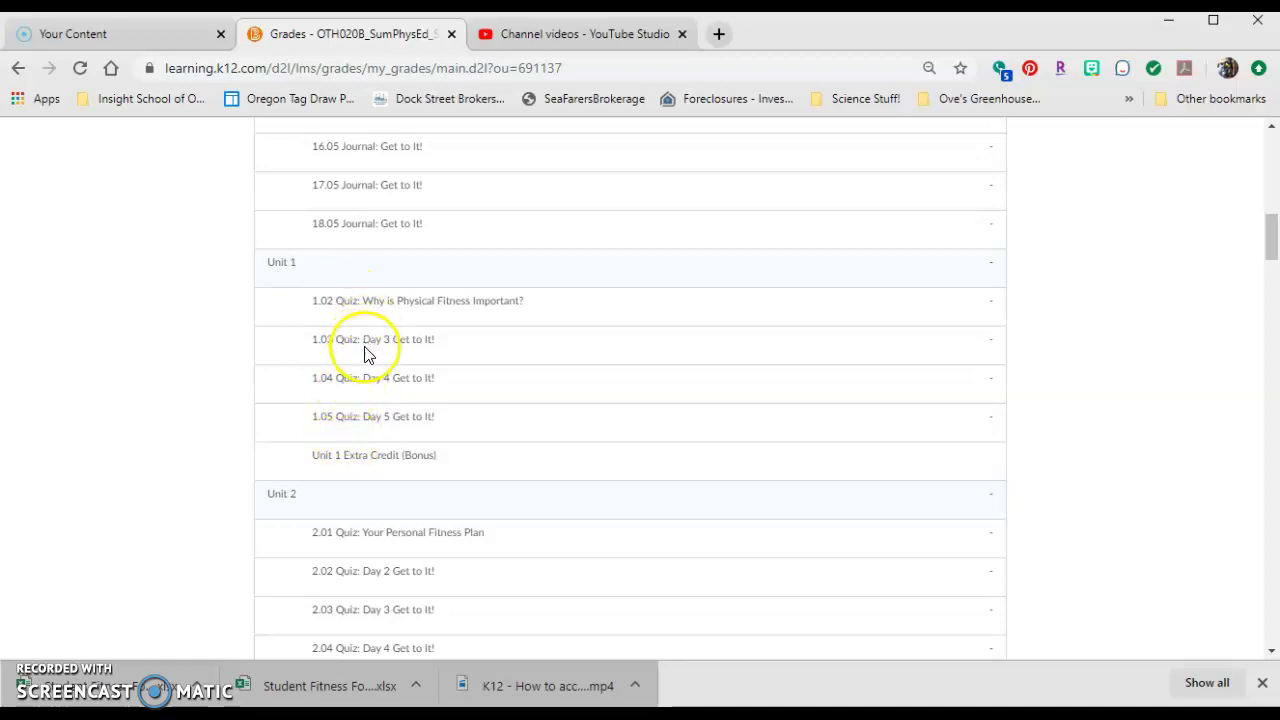
scroll(390, 420, "up", 8)
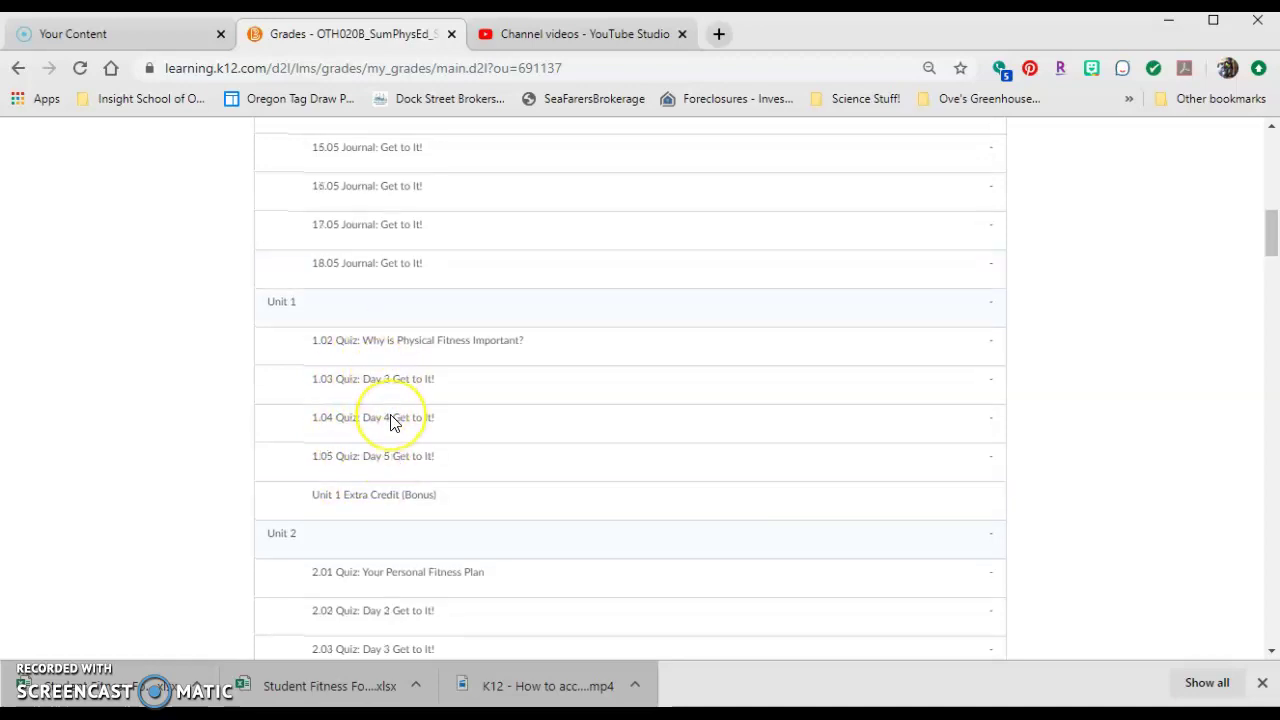
- Open 1.02 Quiz: Why is Physical Fitness Important? from the assessment folder of the Week 1 course content
scroll(391, 422, "up", 1)
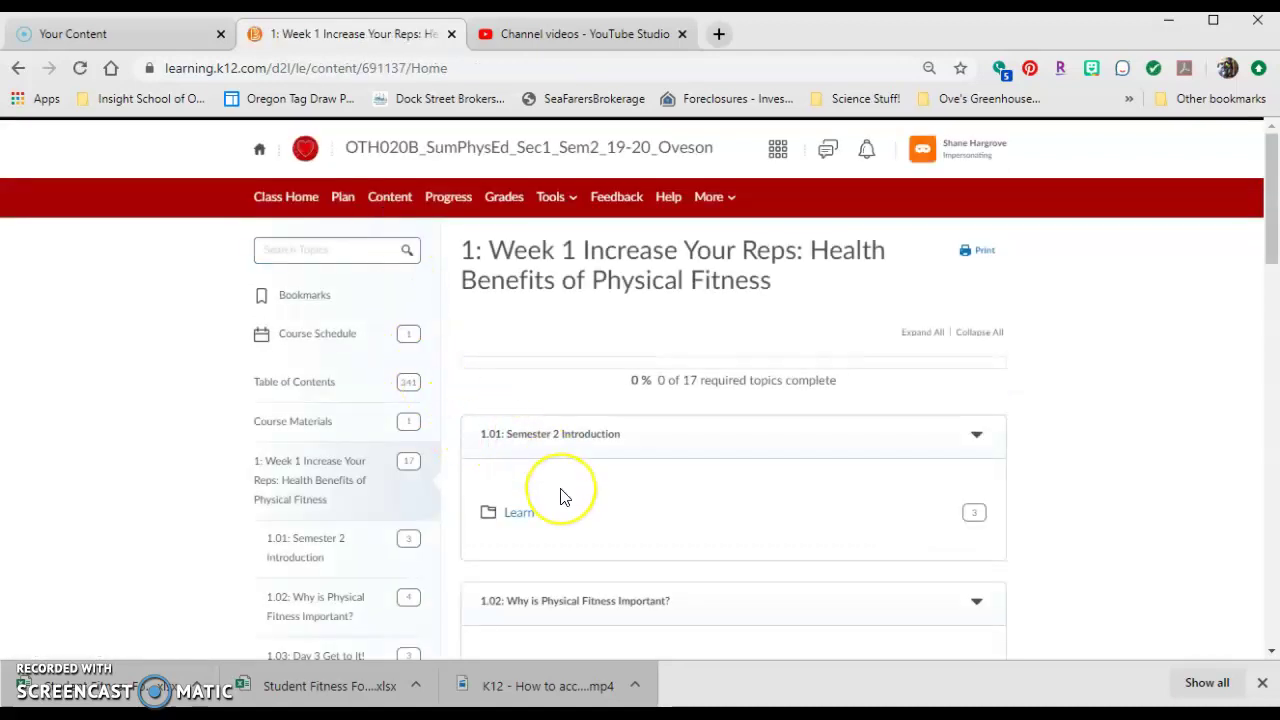
scroll(562, 490, "down", 3)
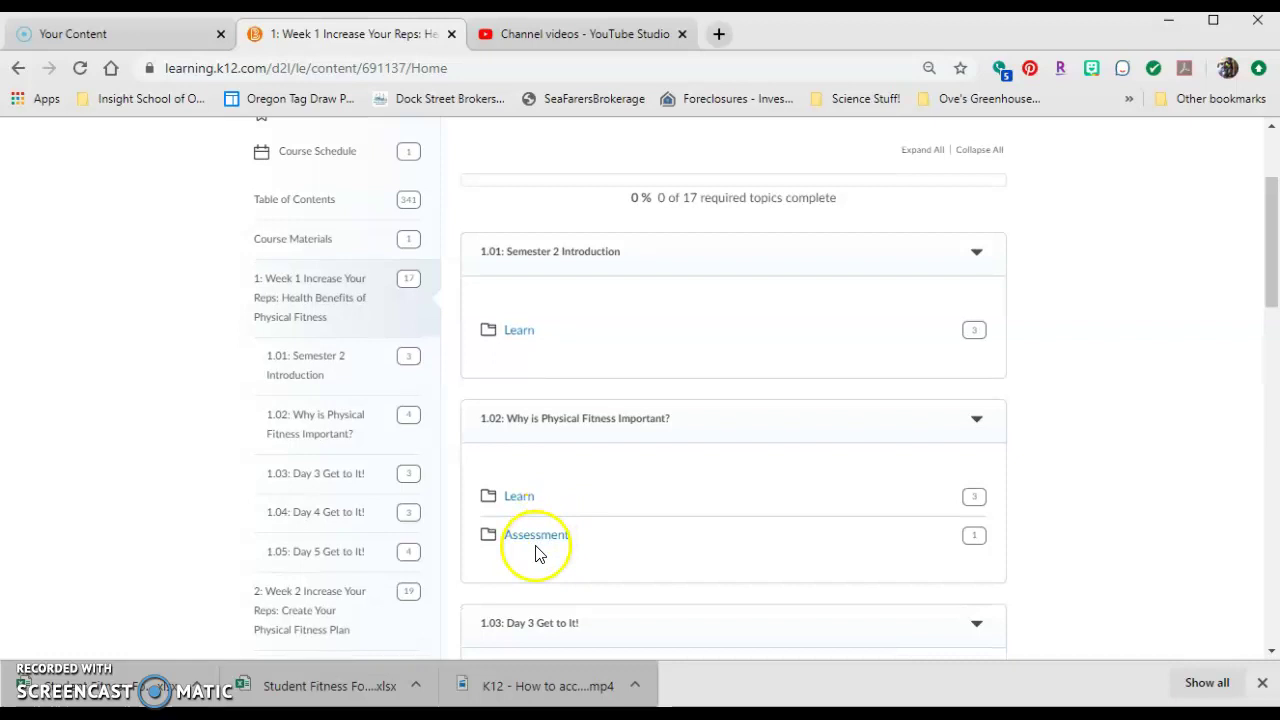
left_click(536, 538)
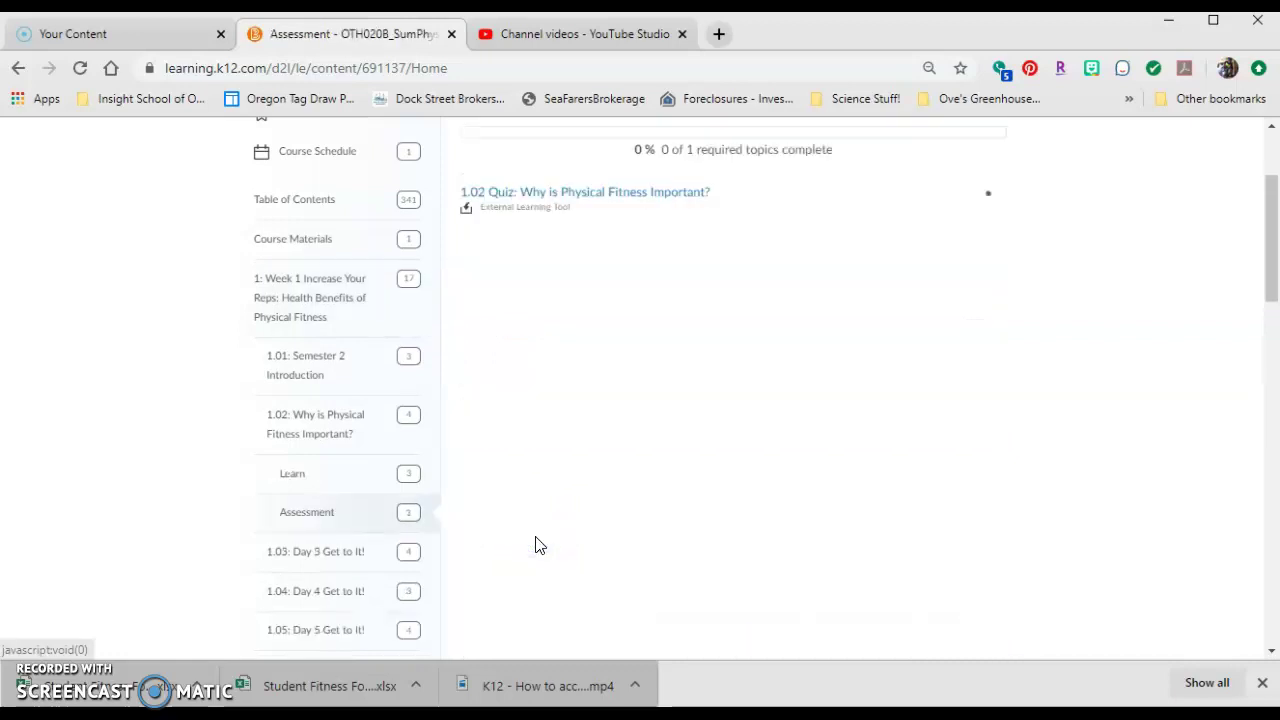
left_click(588, 207)
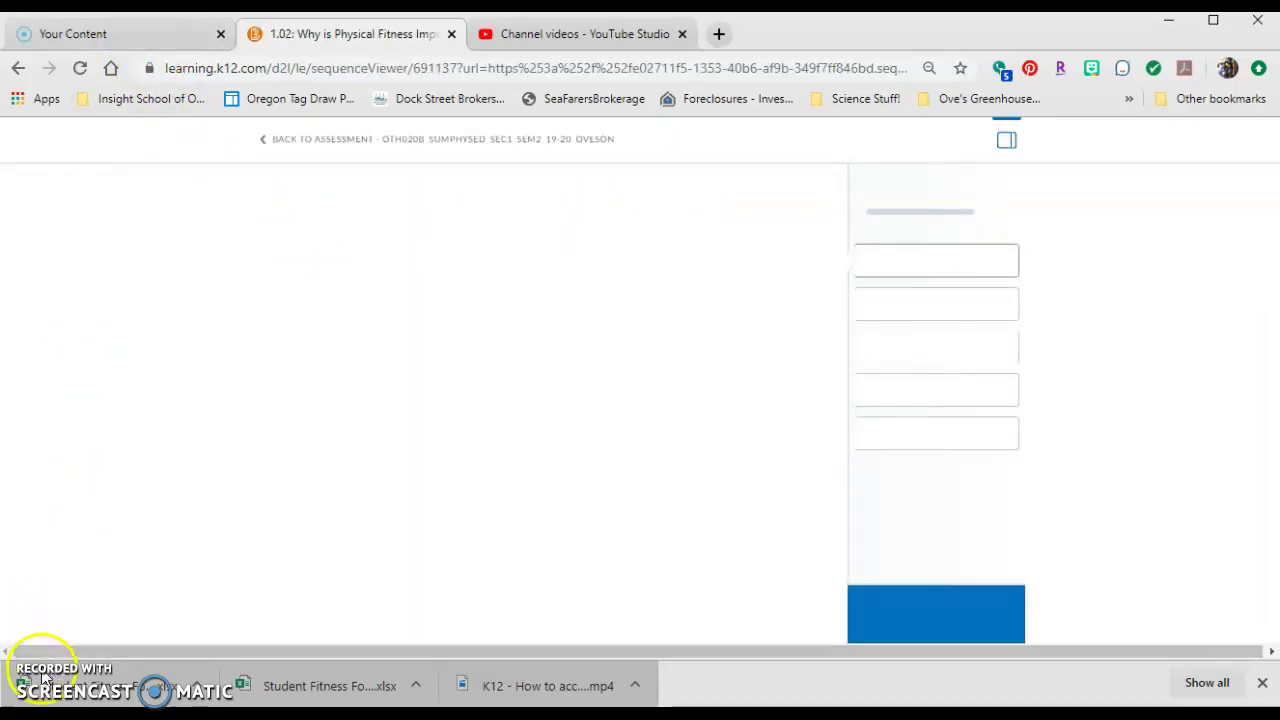
left_click(557, 486)
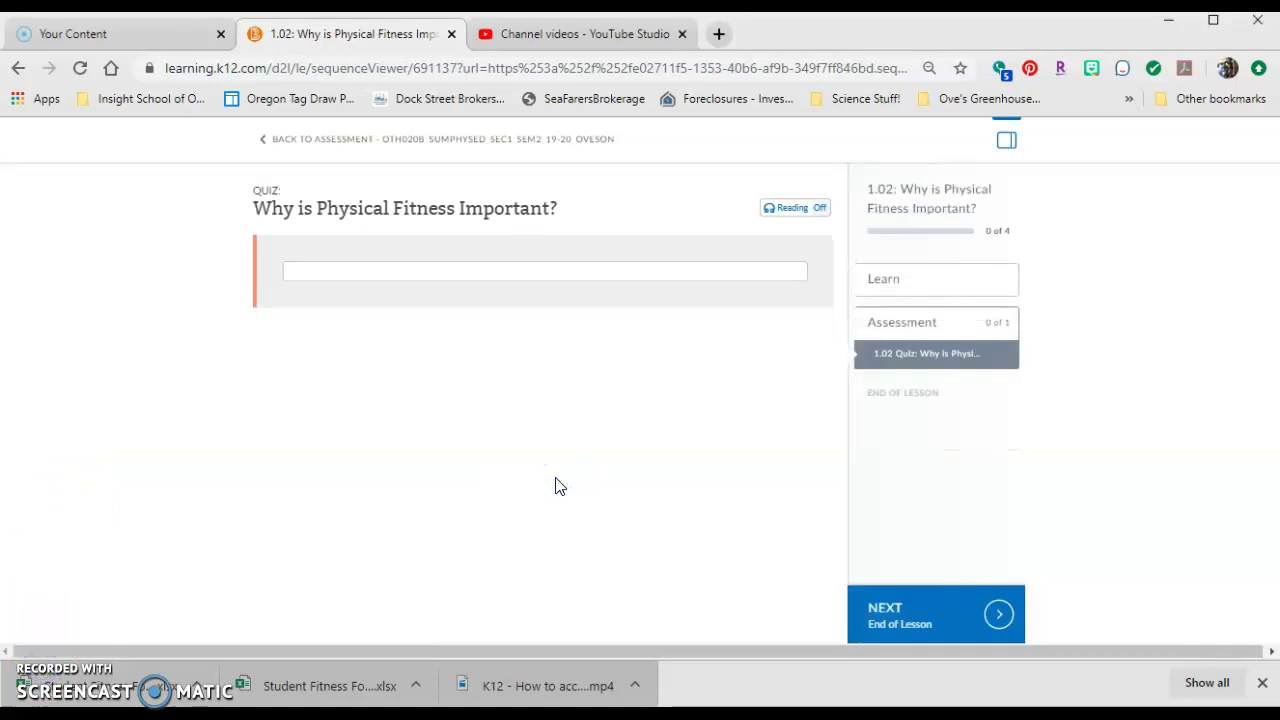
left_click(539, 298)
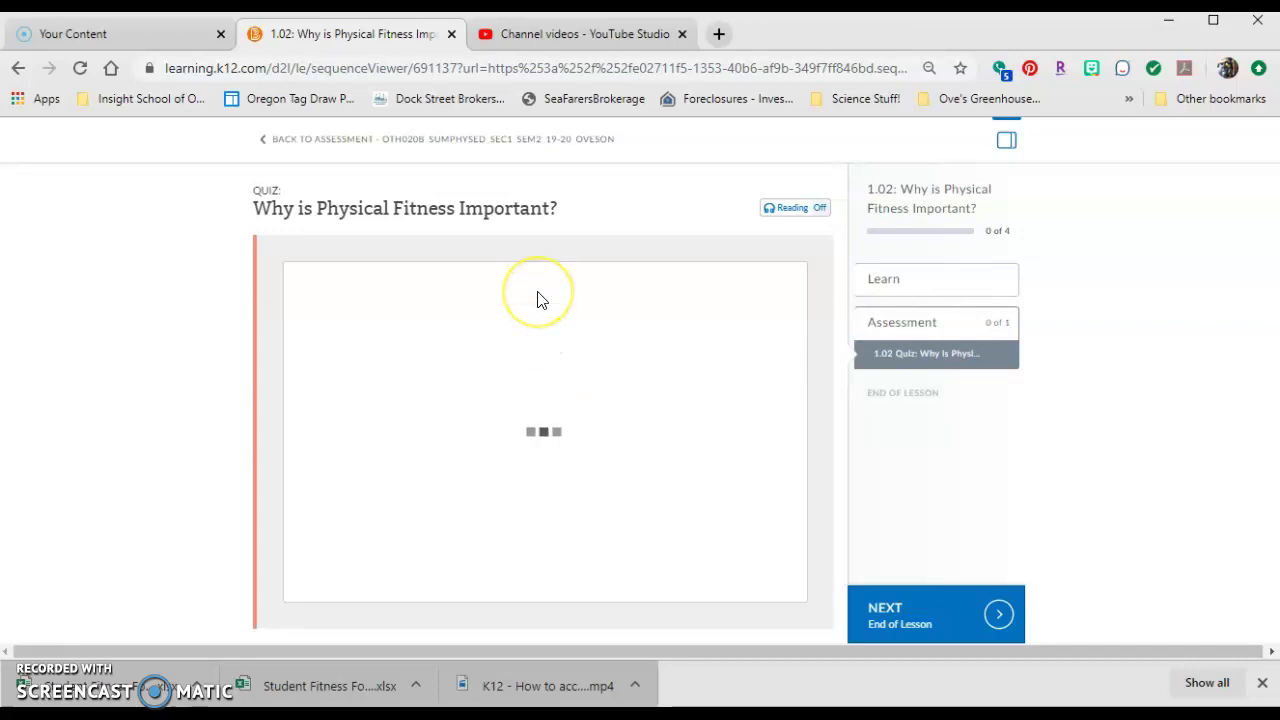